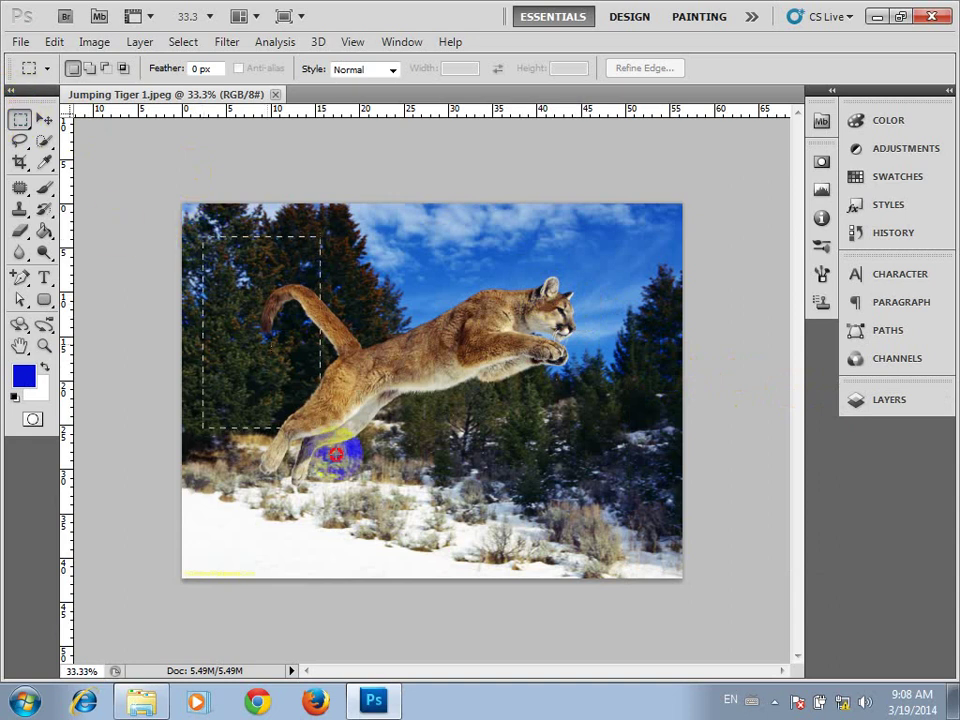
left_click_drag(424, 511, 508, 494)
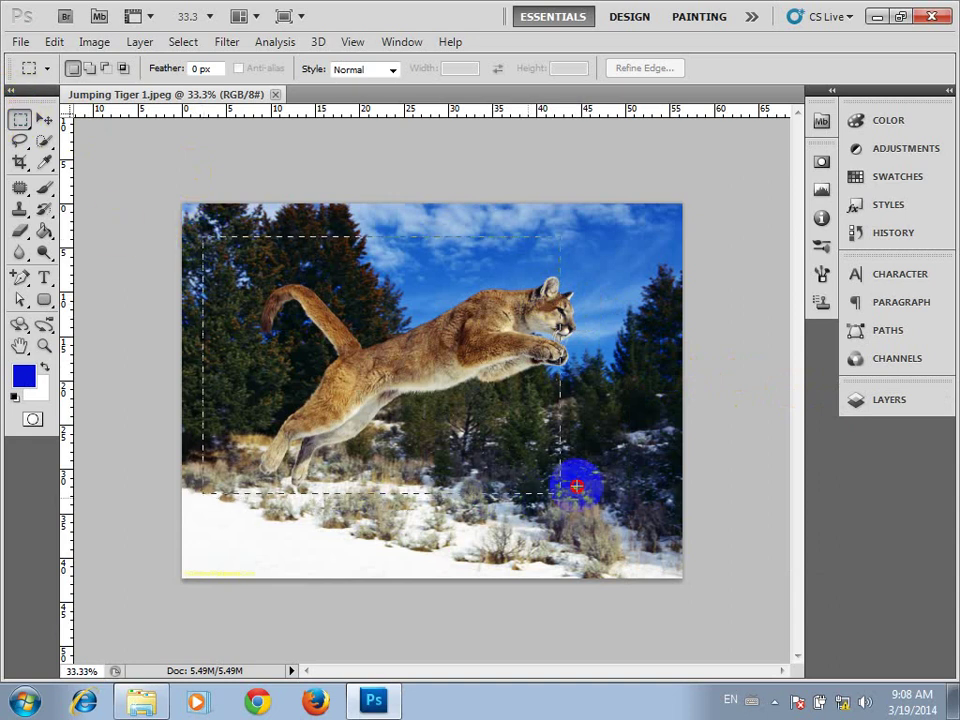
left_click_drag(605, 492, 605, 492)
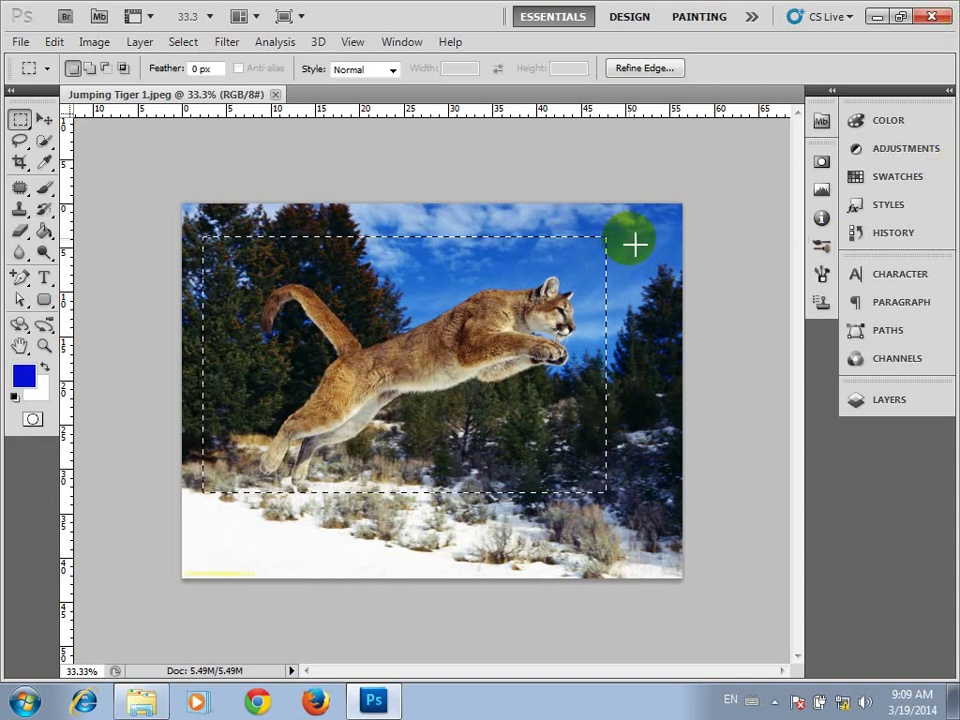
left_click(186, 43)
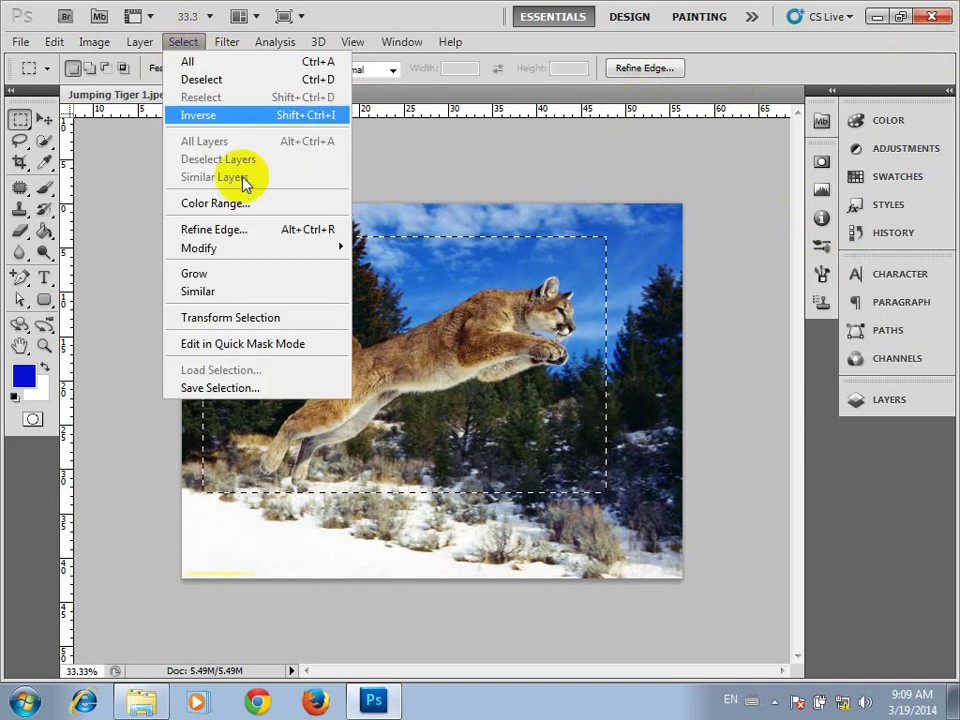
left_click(257, 318)
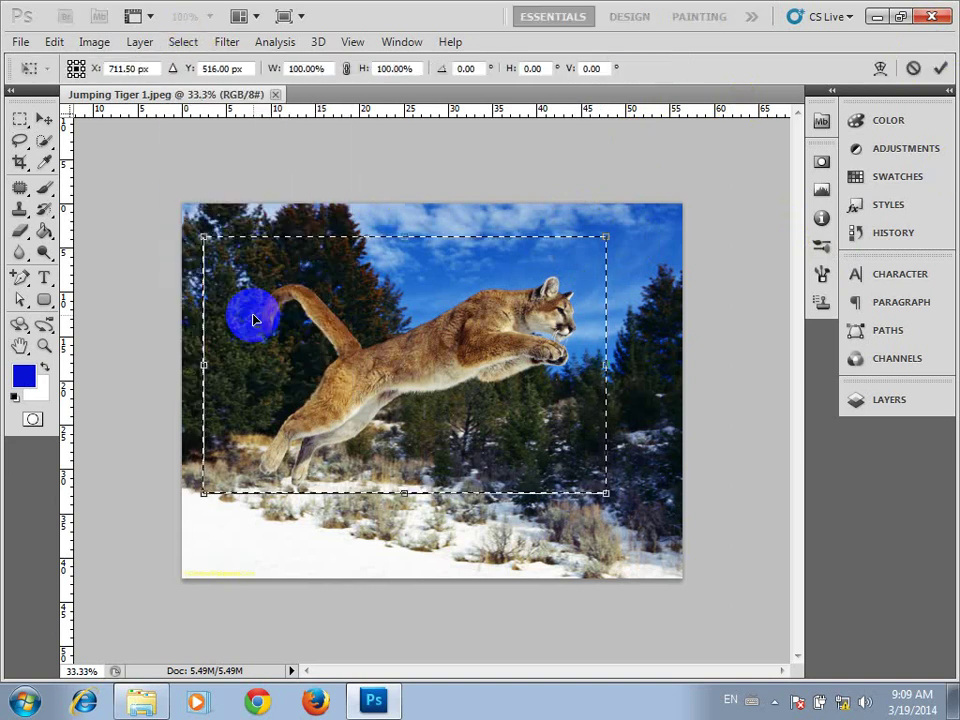
mouse_move(606, 241)
left_mouse_down()
mouse_move(581, 313)
mouse_move(610, 231)
left_mouse_up()
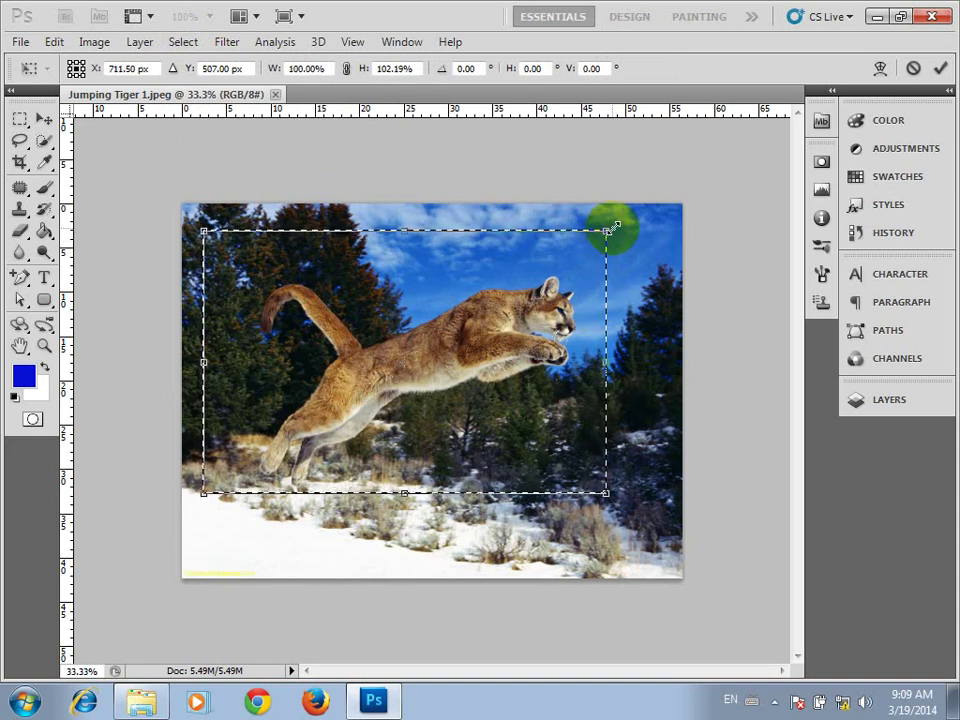
key("Return")
left_click(620, 255)
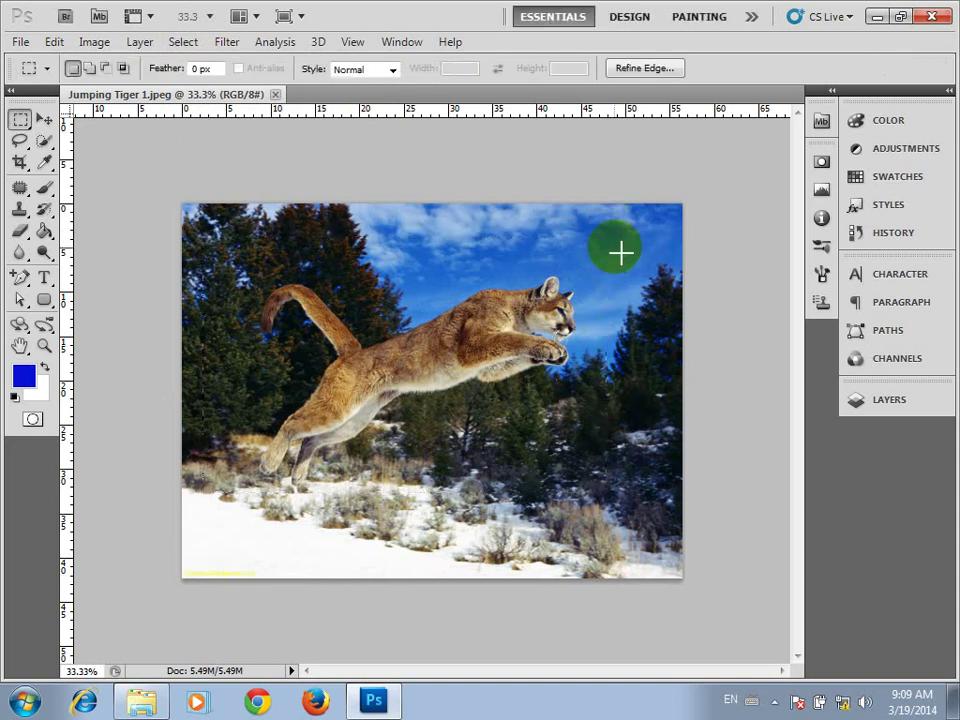
- Duplicate the Background layer twice and hide the original Background layer
left_click(870, 399)
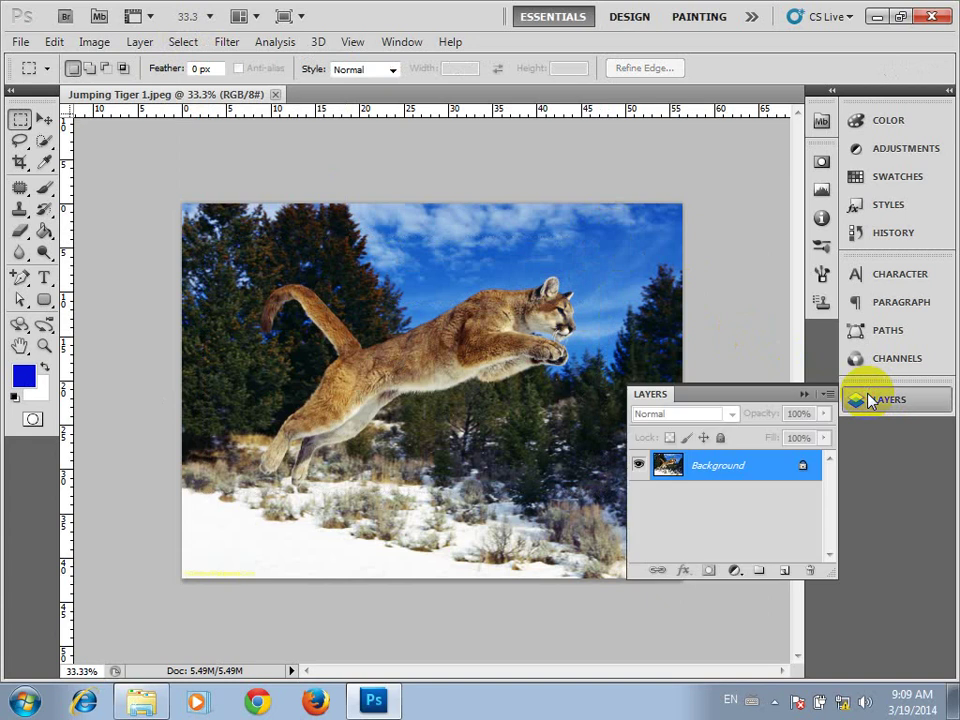
left_click(706, 462)
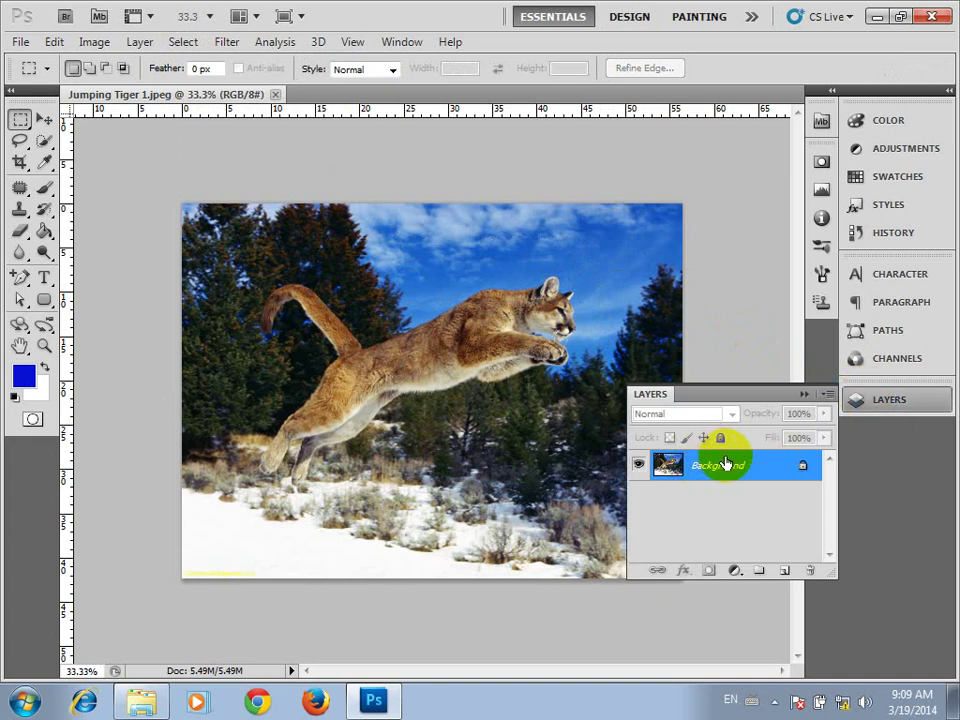
mouse_move(728, 470)
left_mouse_down()
mouse_move(786, 536)
mouse_move(787, 570)
mouse_move(765, 471)
mouse_move(737, 476)
left_mouse_up()
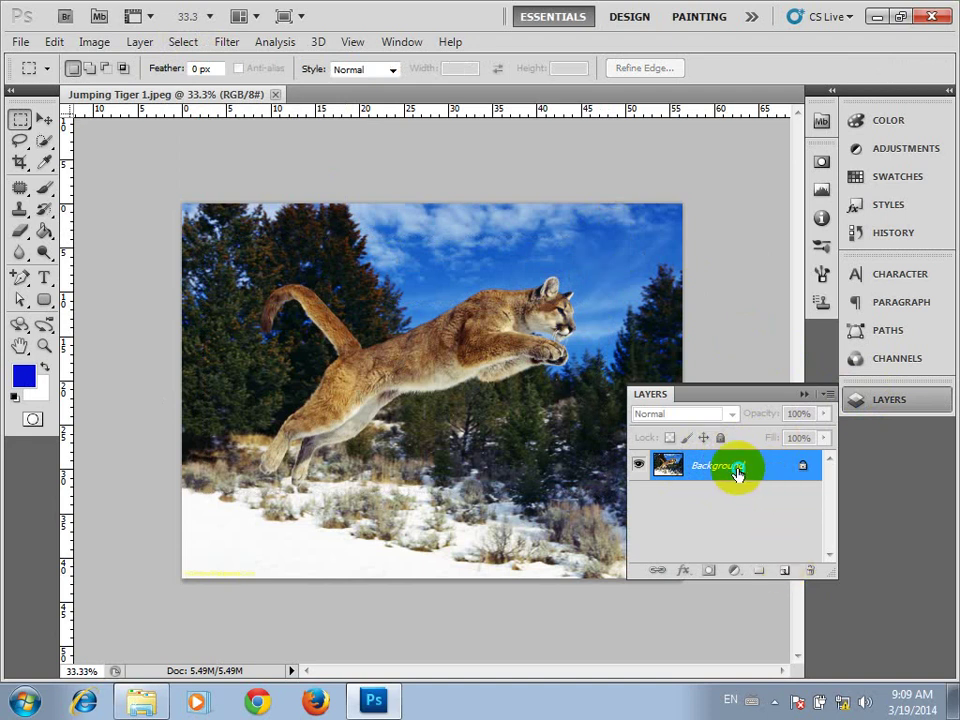
right_click(737, 475)
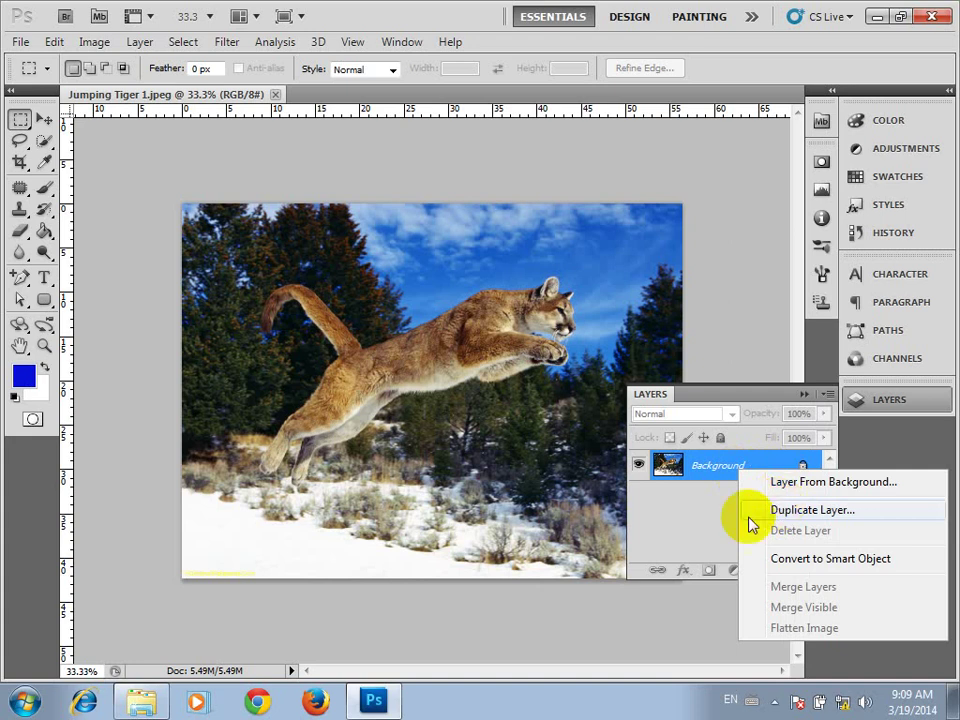
left_click(723, 473)
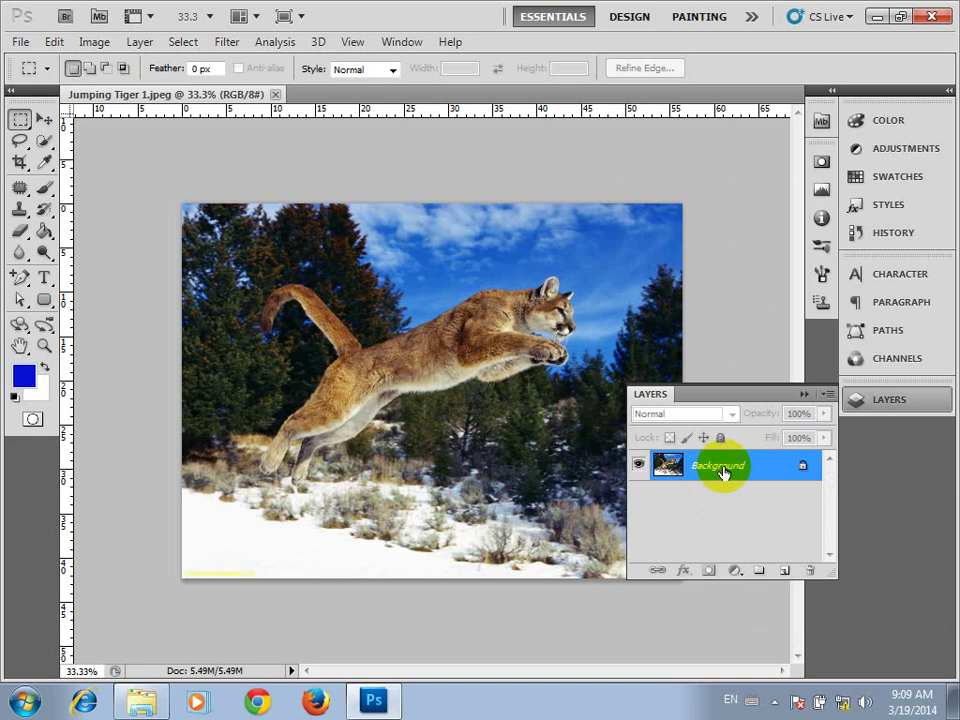
key("ctrl+j")
key("ctrl+j")
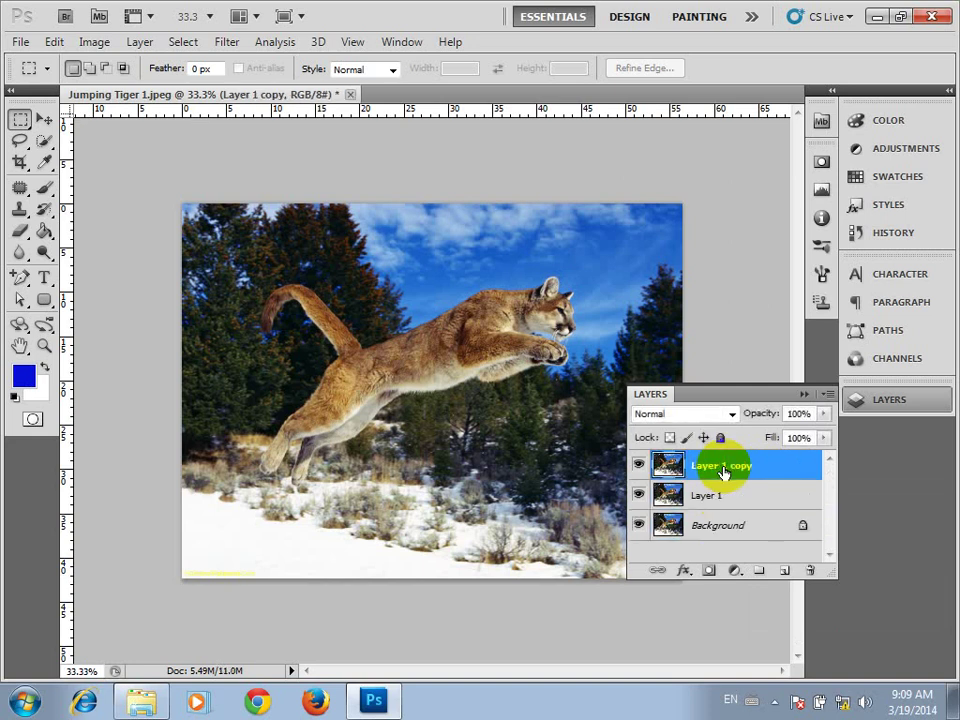
left_click(637, 525)
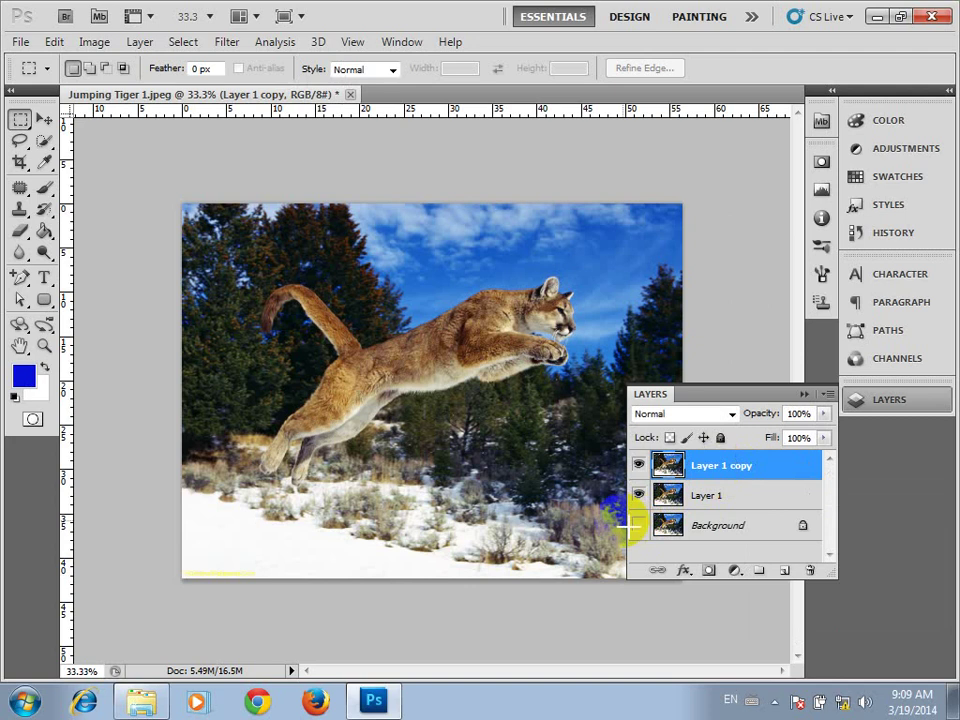
- Add a new empty layer directly above Layer 1, with Normal mode and 100% opacity
left_click(734, 492)
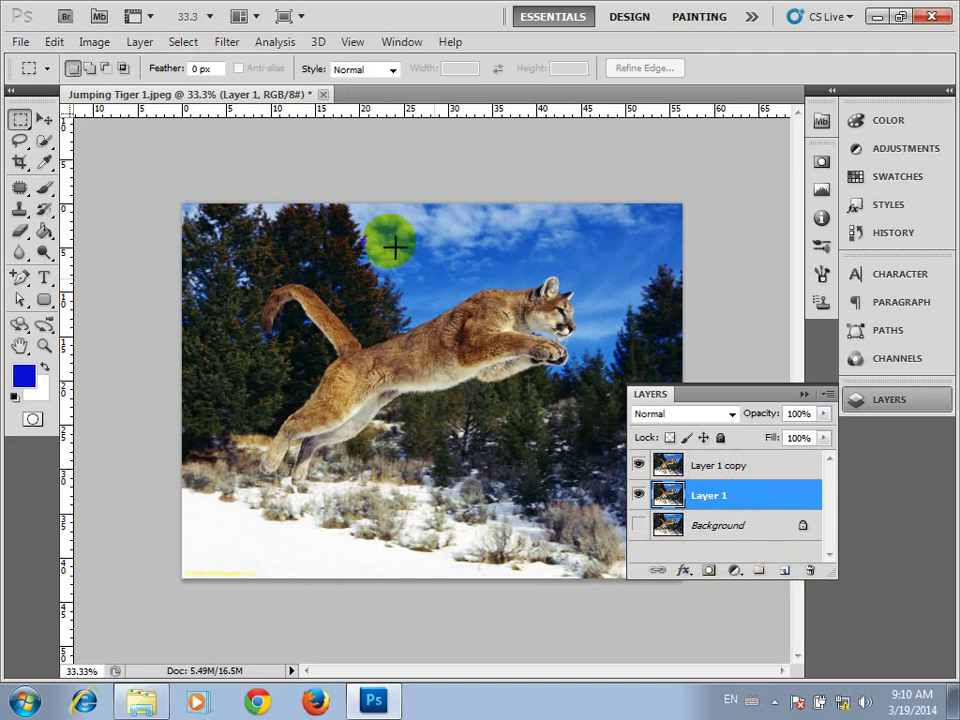
left_click(146, 45)
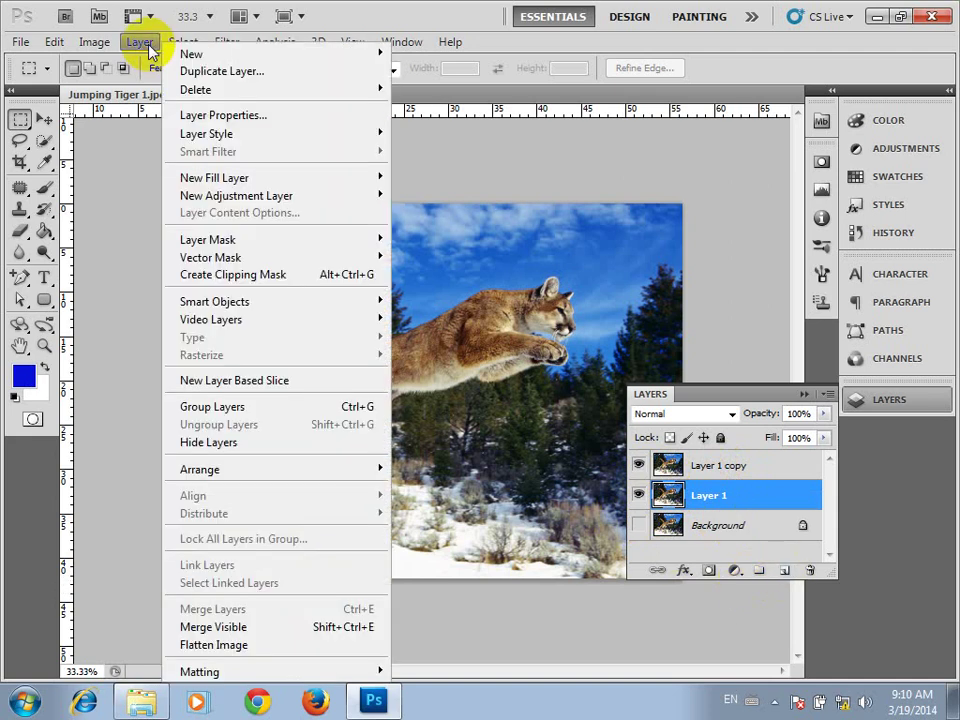
mouse_move(300, 51)
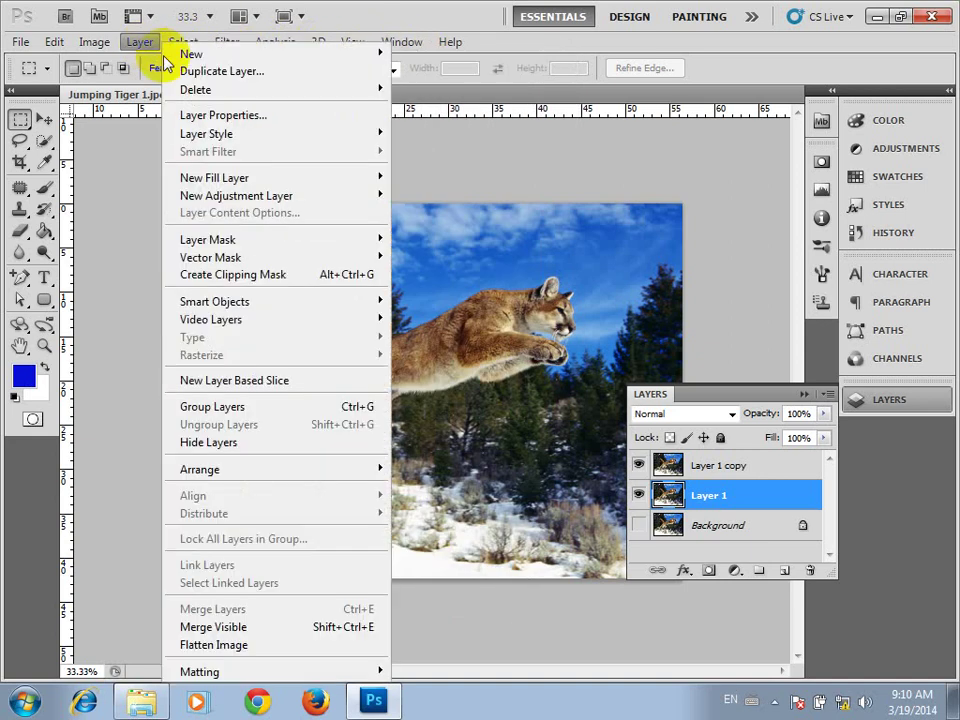
left_click(412, 53)
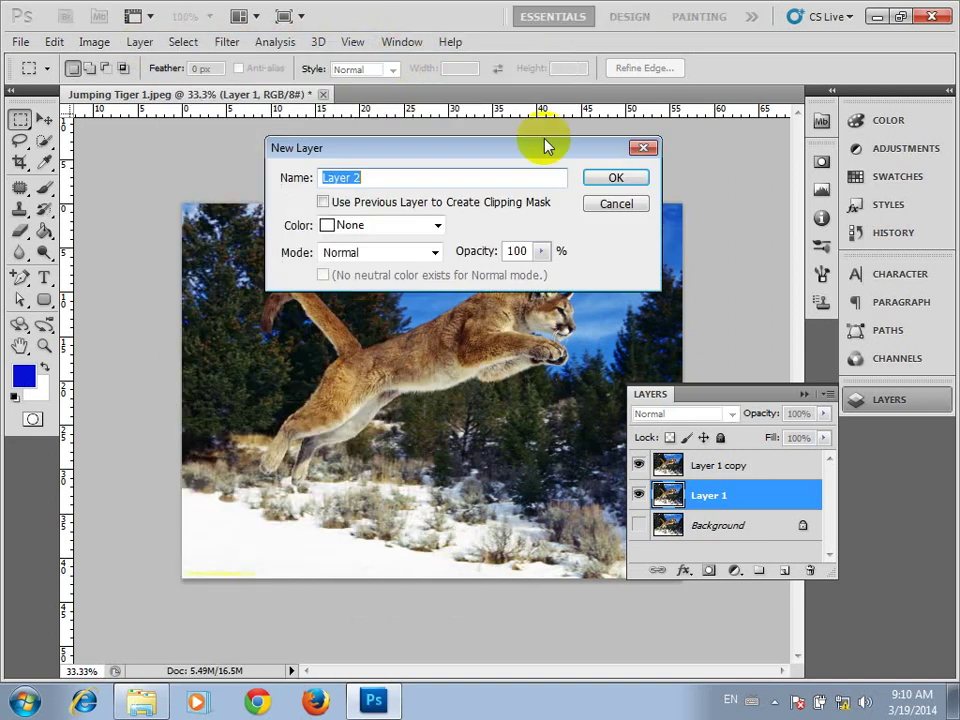
left_click(618, 182)
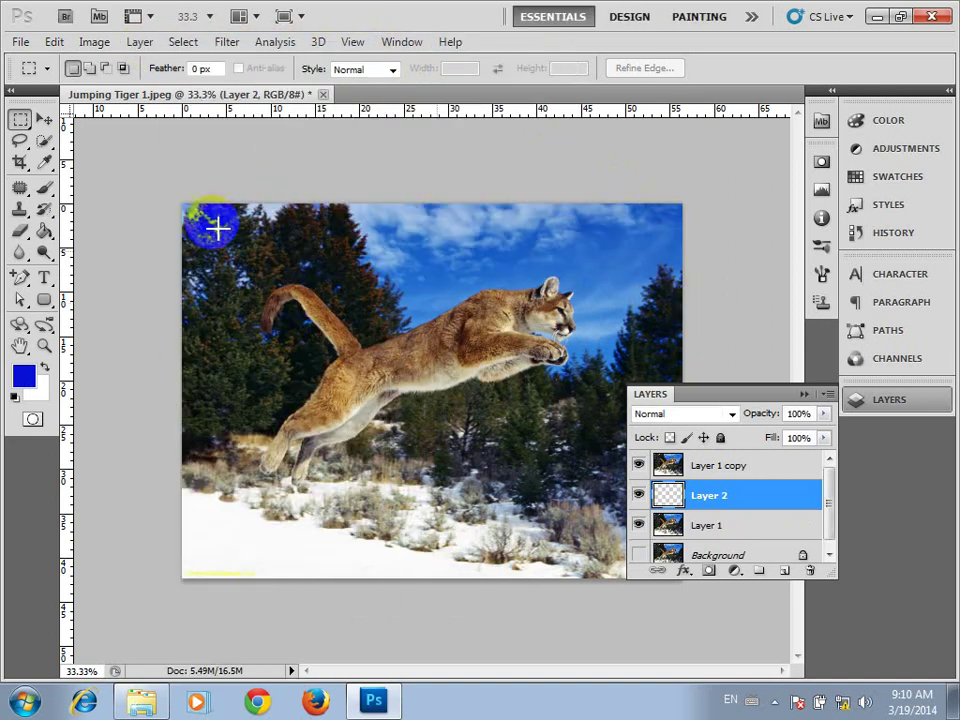
- Draw a rectangular selection around the leaping cat and shorten the selection's right side with a Perspective transform
left_click(18, 118)
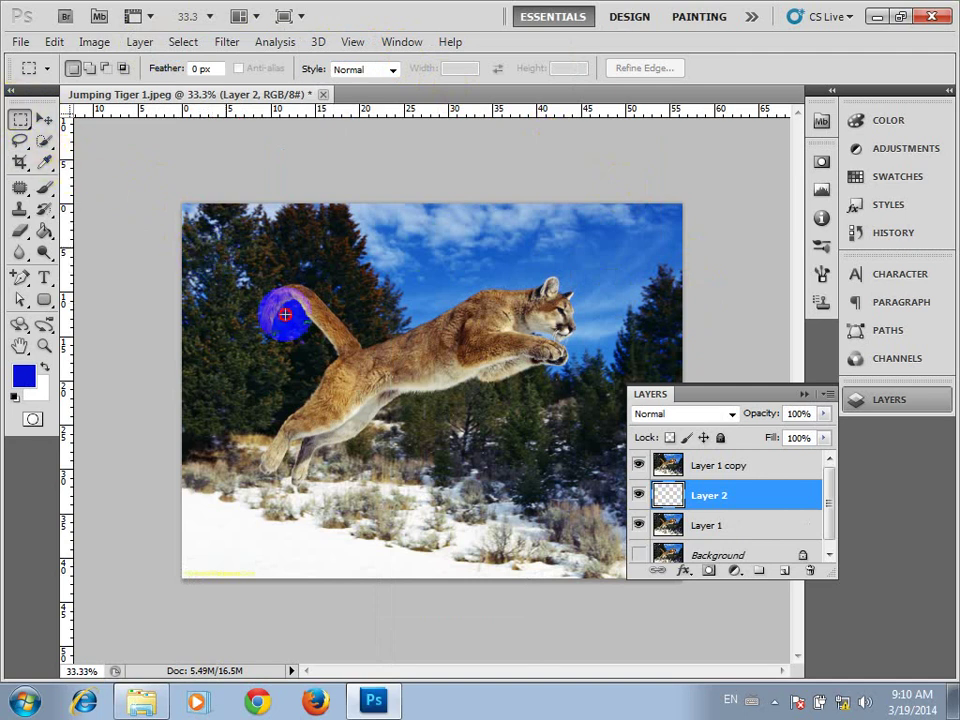
left_click_drag(225, 246, 607, 498)
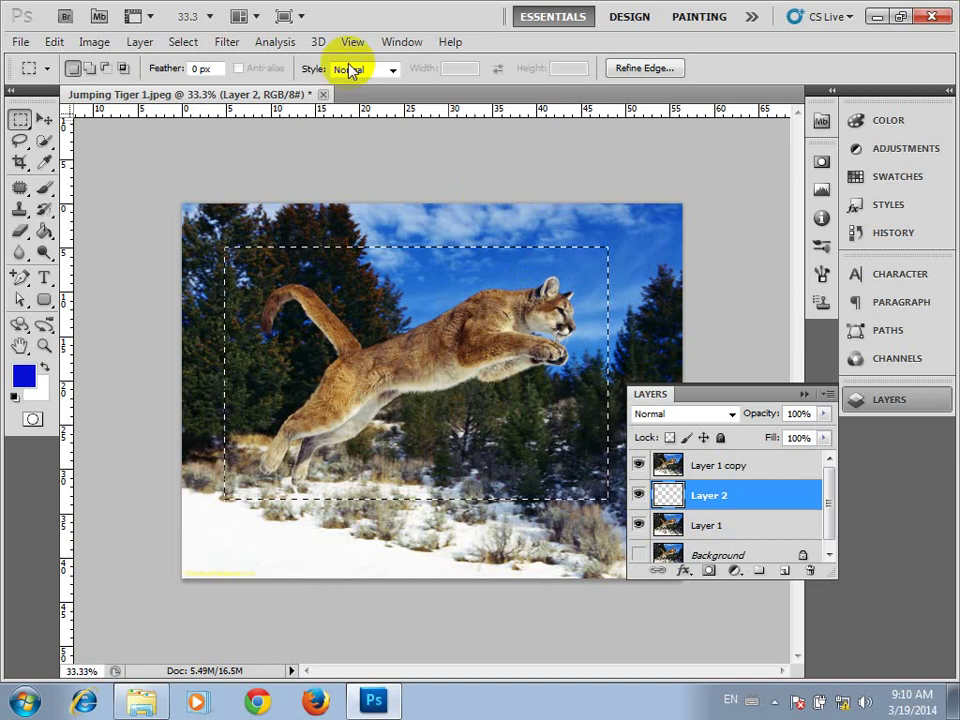
left_click(192, 42)
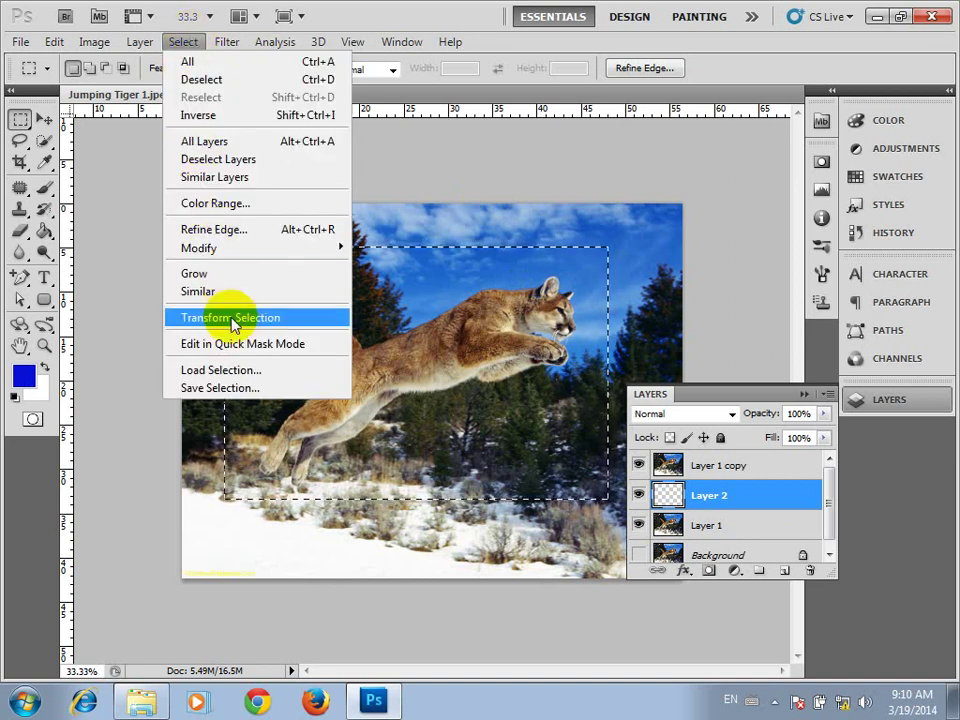
left_click(231, 318)
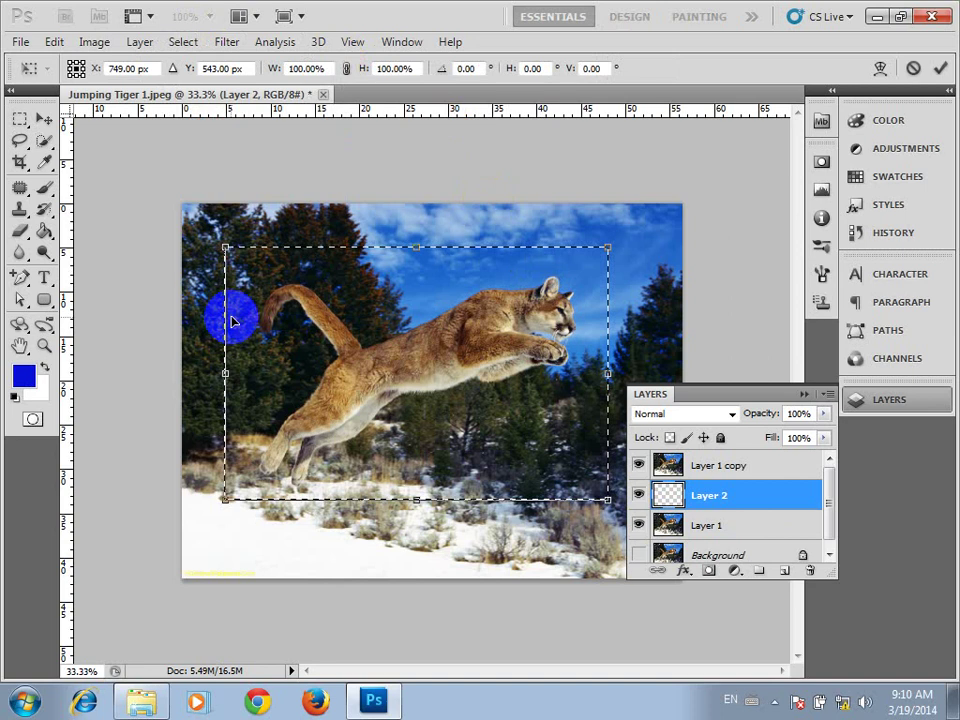
right_click(489, 298)
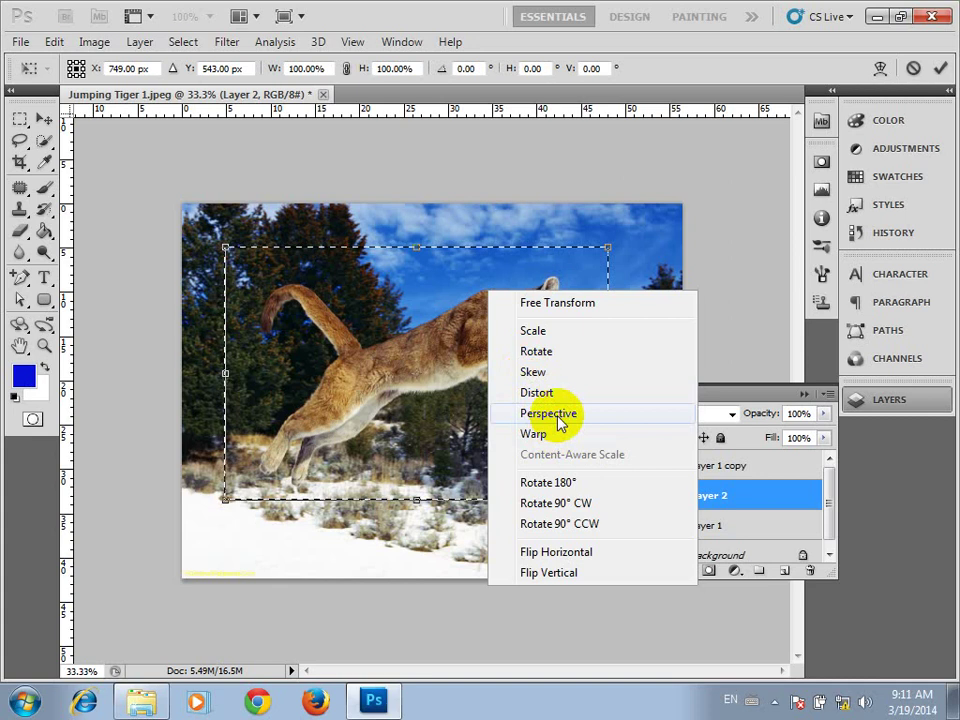
left_click(558, 416)
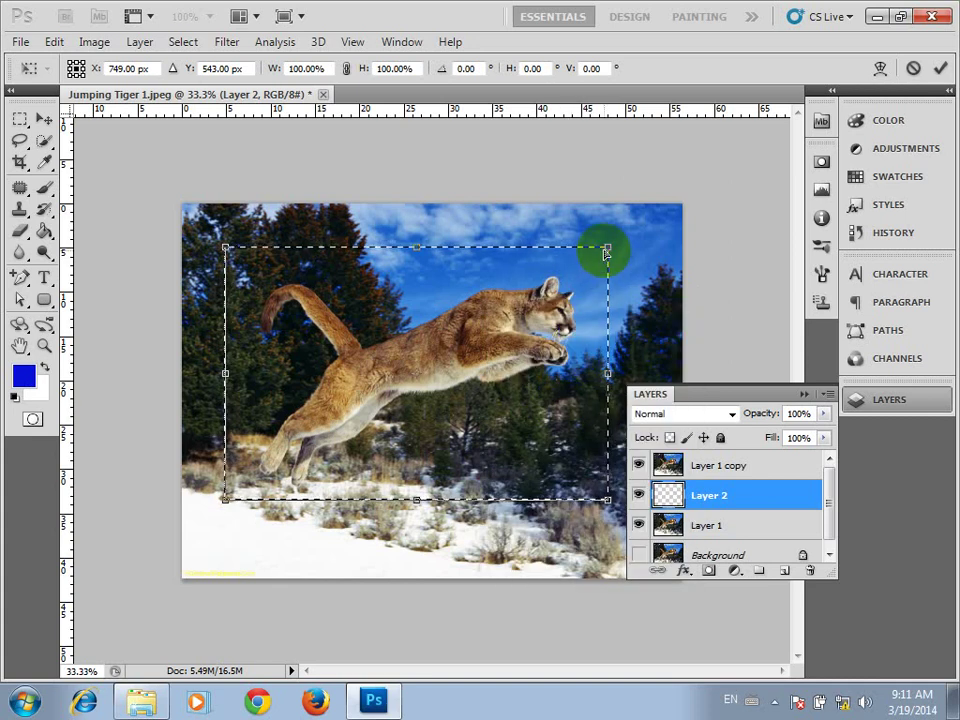
left_click_drag(607, 254, 593, 288)
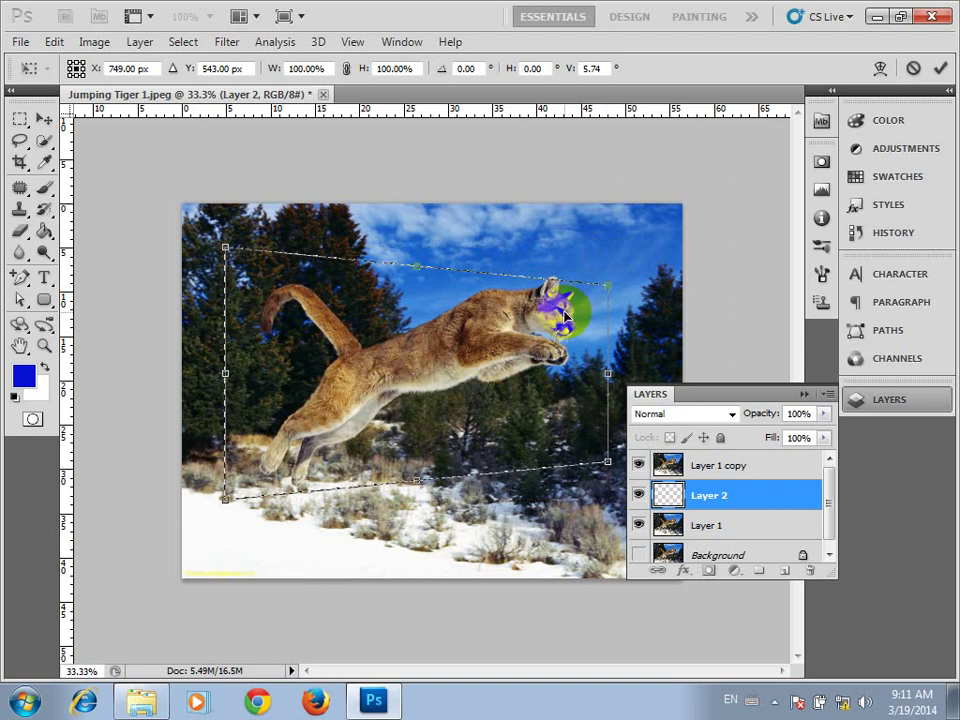
- Skew the selection outline so that its right edge moves up, slanting it vertically by about -10°
right_click(565, 317)
left_click(590, 395)
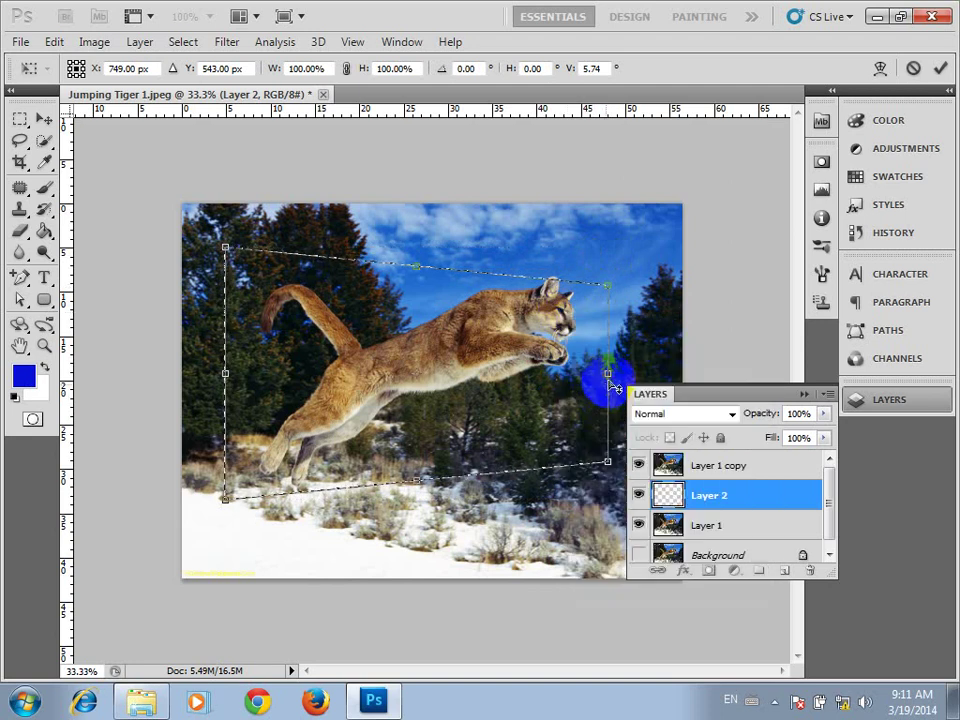
left_click_drag(610, 381, 606, 349)
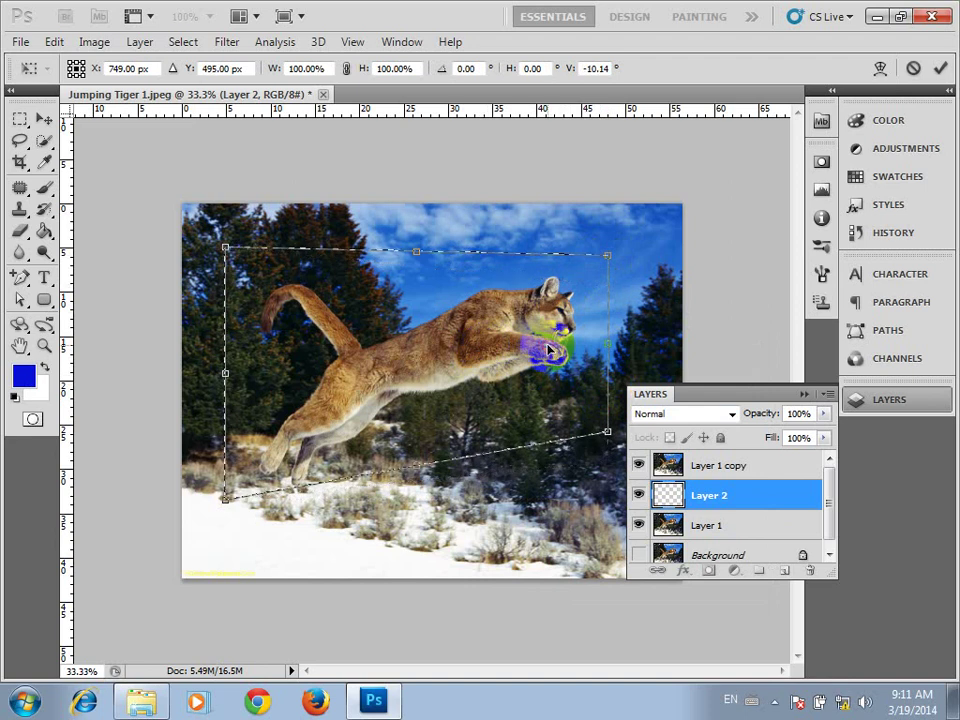
left_click_drag(421, 254, 415, 355)
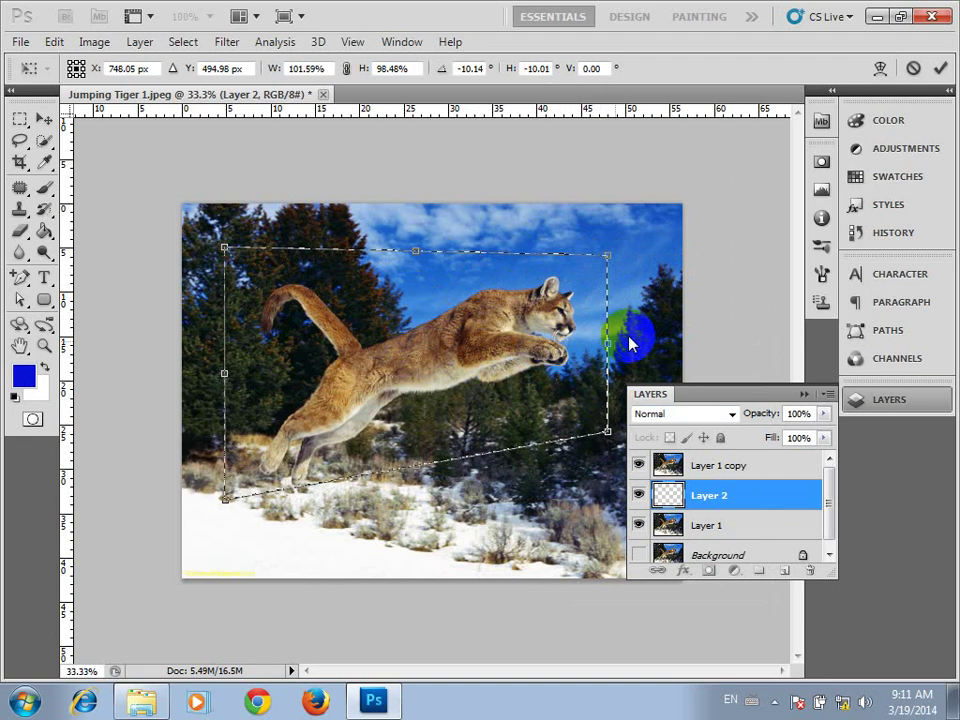
- Distort the selection by pulling its right edge inward to the cat's shoulder, to about 74% width, and apply the transform
right_click(583, 337)
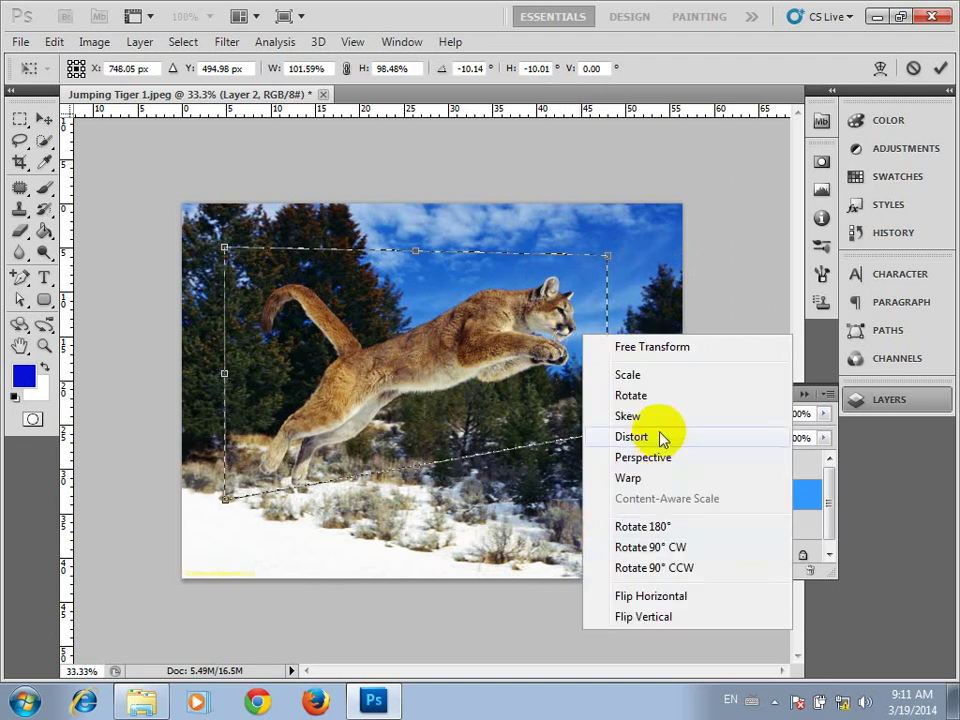
left_click(658, 437)
left_click_drag(583, 271, 606, 255)
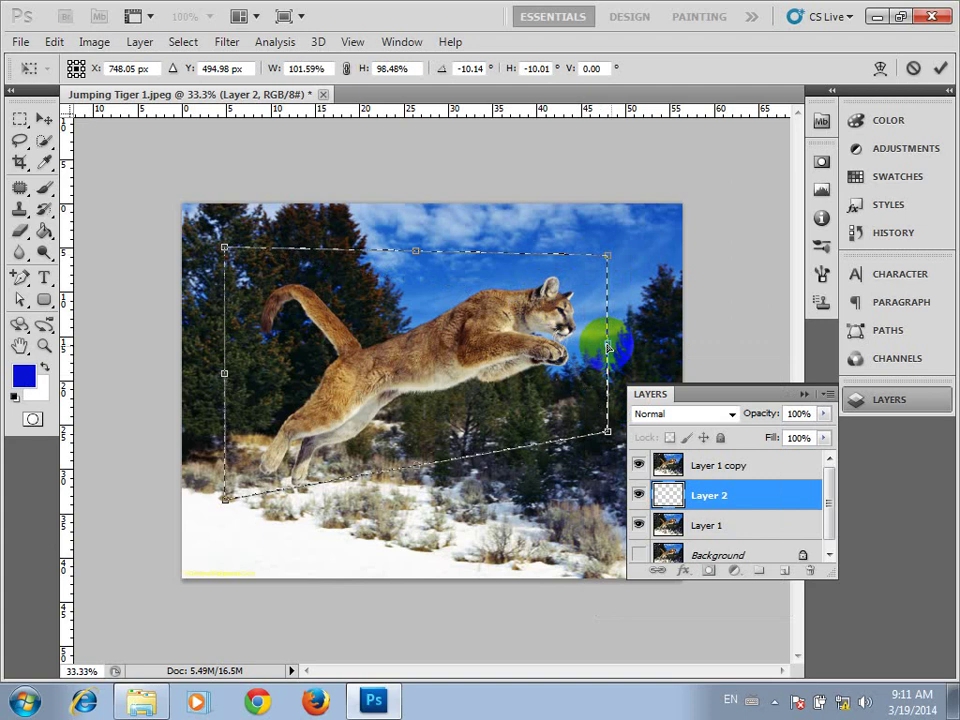
left_click_drag(607, 345, 487, 358)
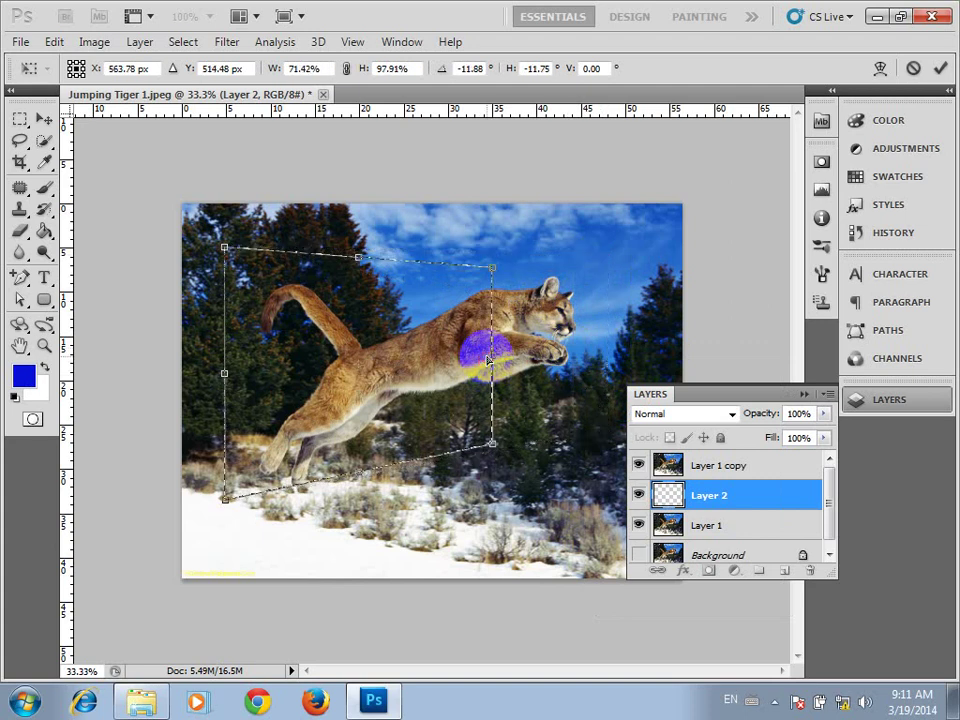
left_click_drag(500, 360, 503, 368)
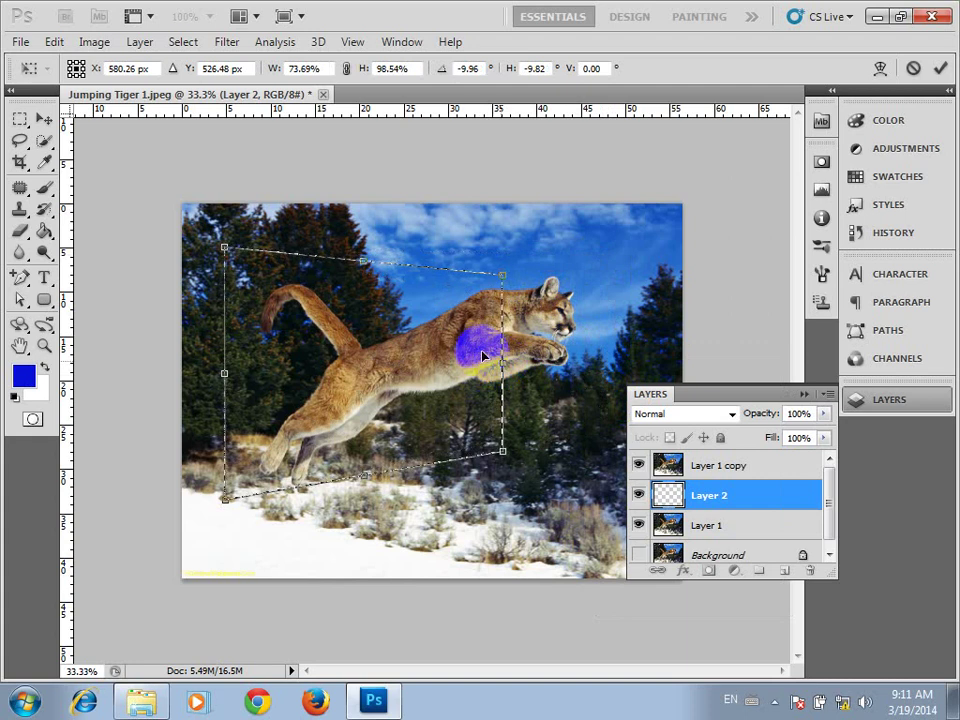
key("Return")
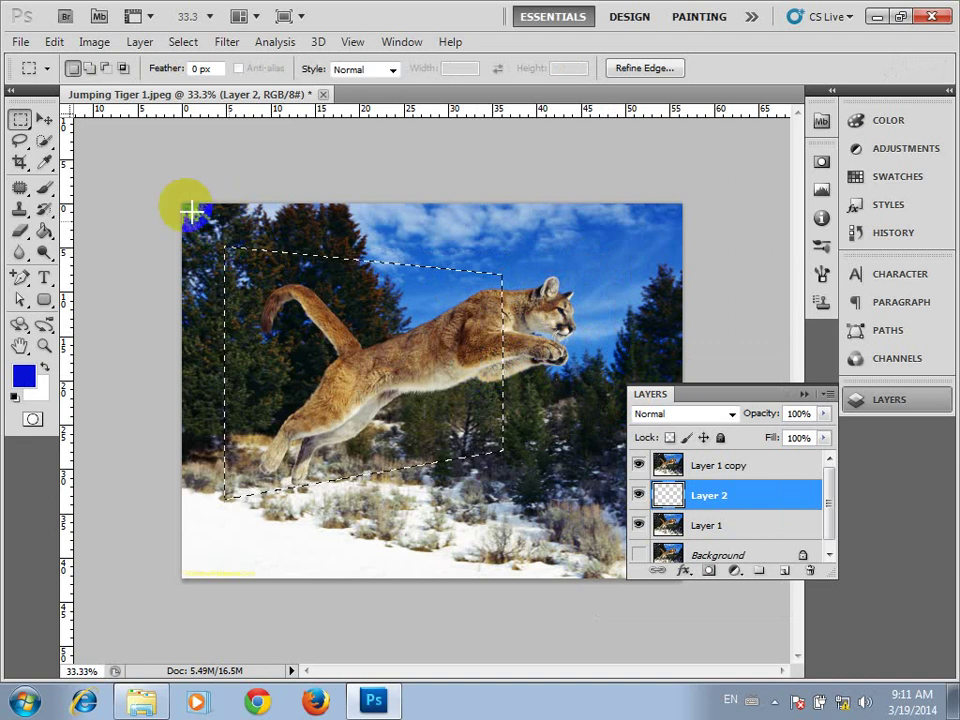
- Stroke the perspective selection on Layer 2 with a black 30 px outline placed outside, in Normal mode at 100% opacity
left_click(55, 42)
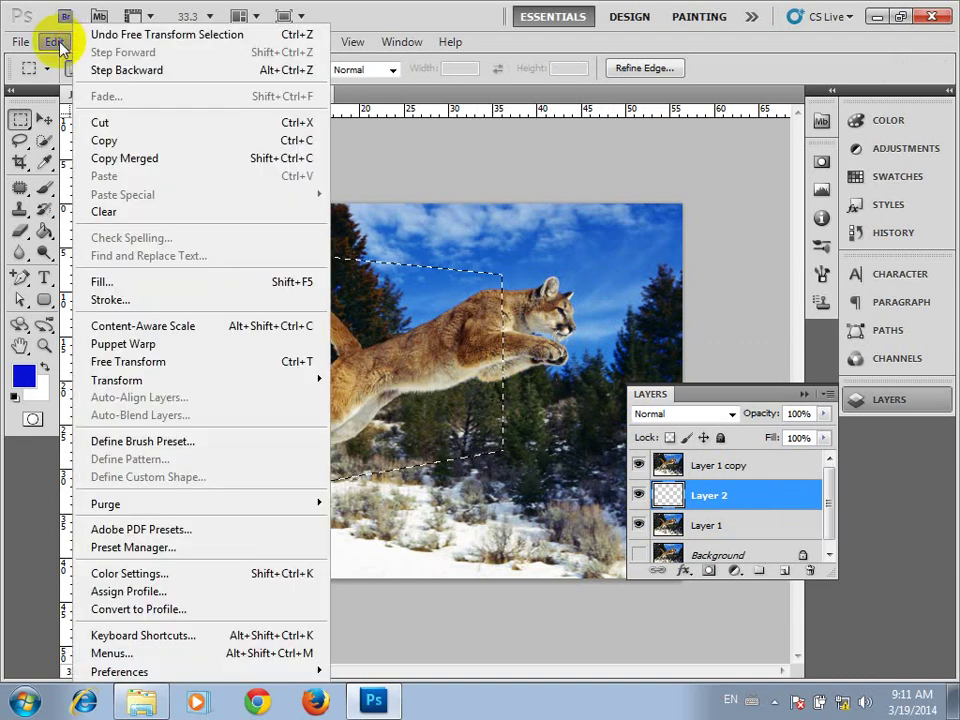
left_click(256, 305)
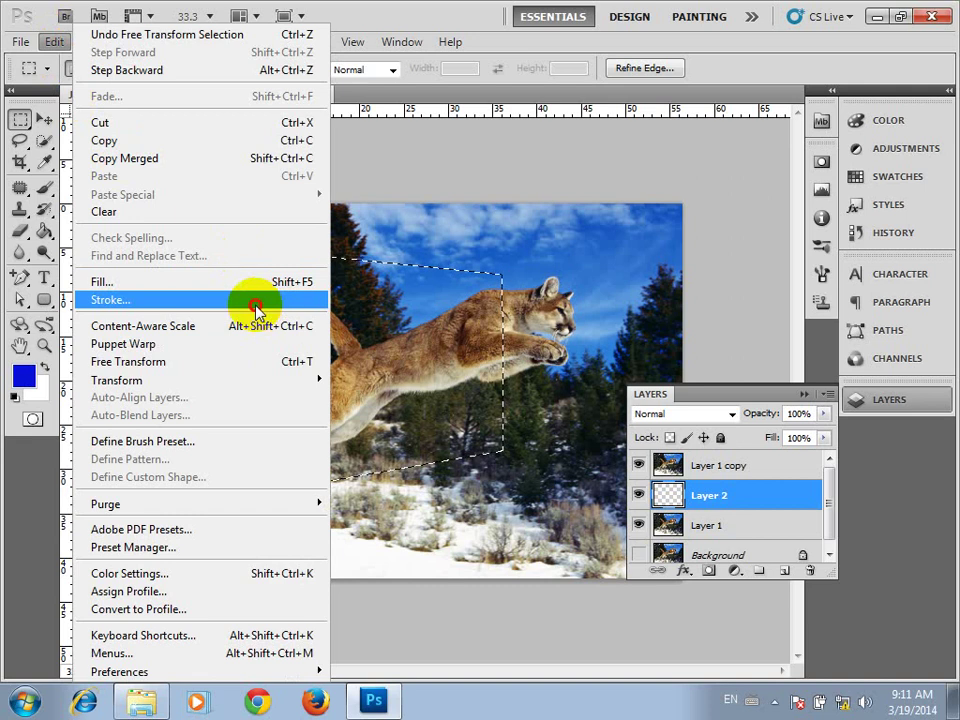
left_click(256, 306)
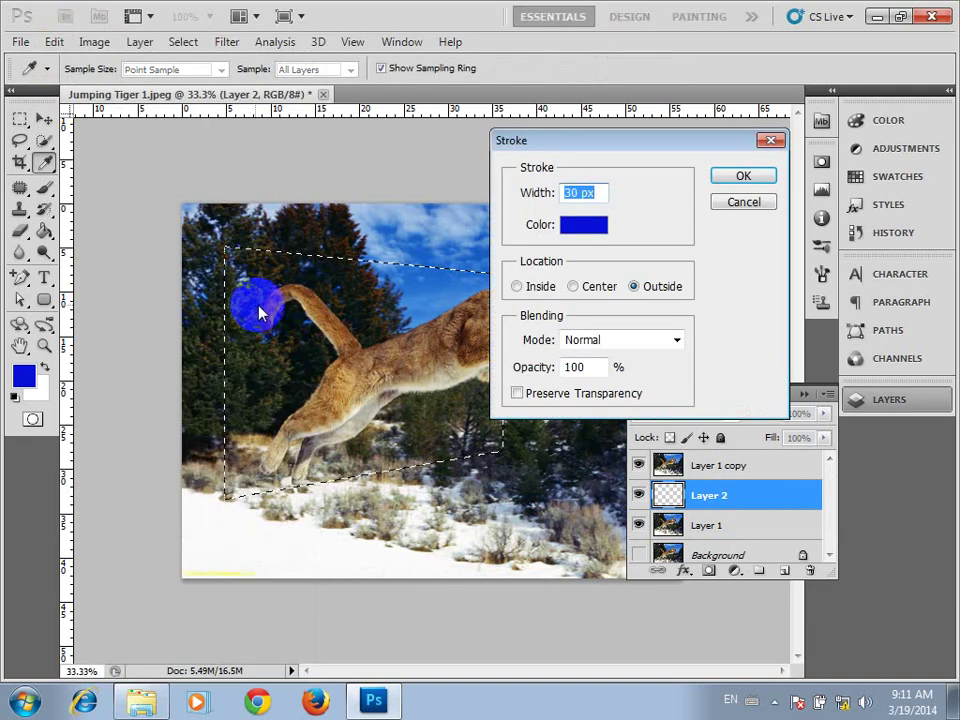
left_click(586, 228)
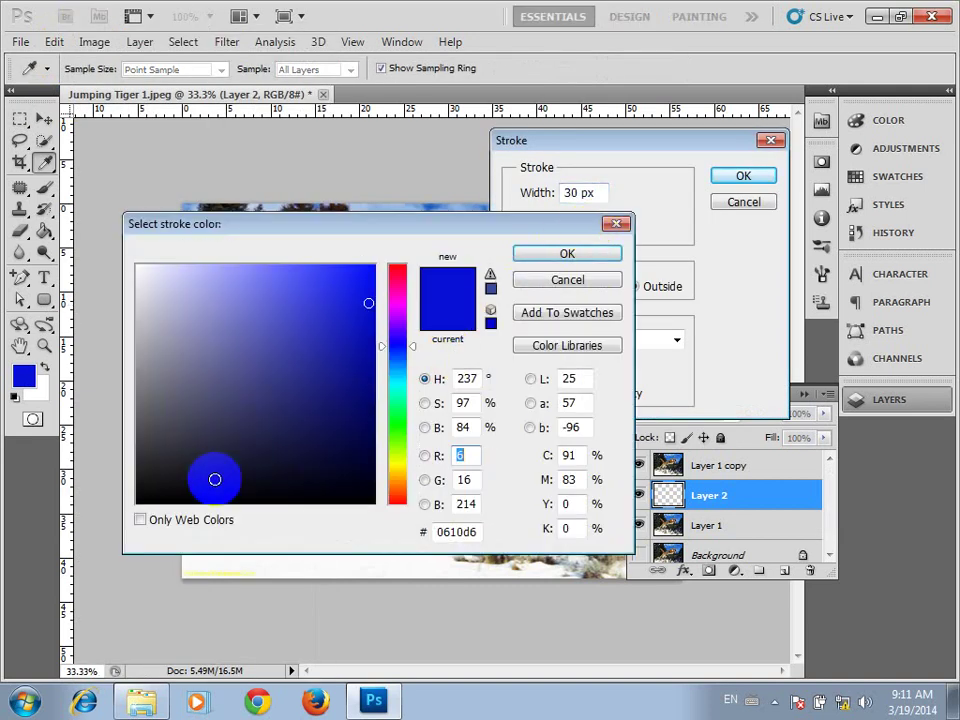
left_click_drag(214, 476, 73, 530)
left_click(567, 253)
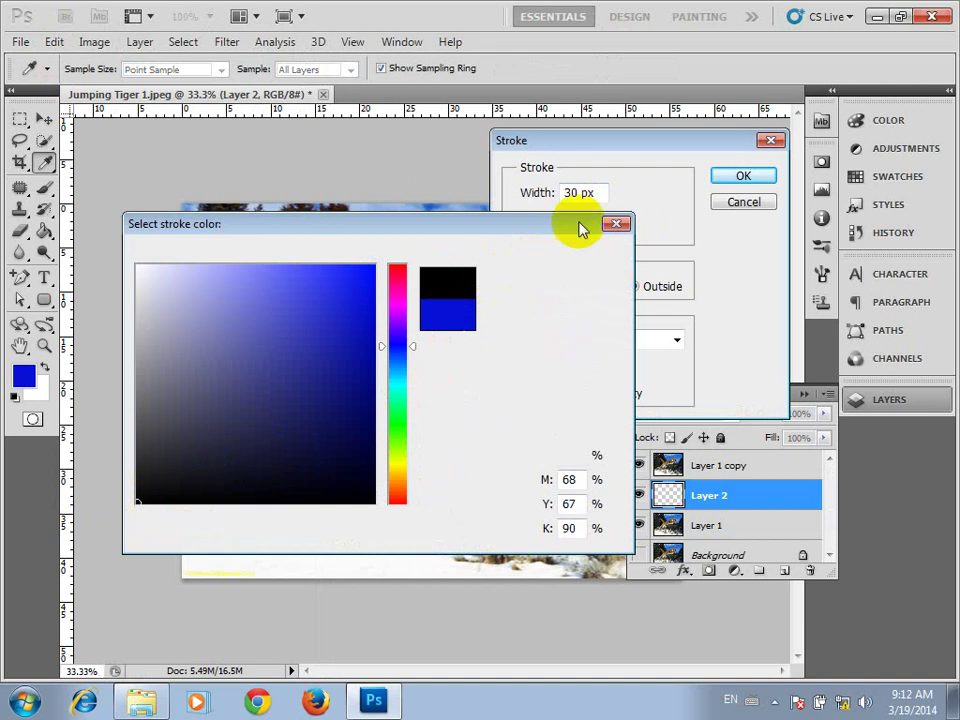
left_click(497, 190)
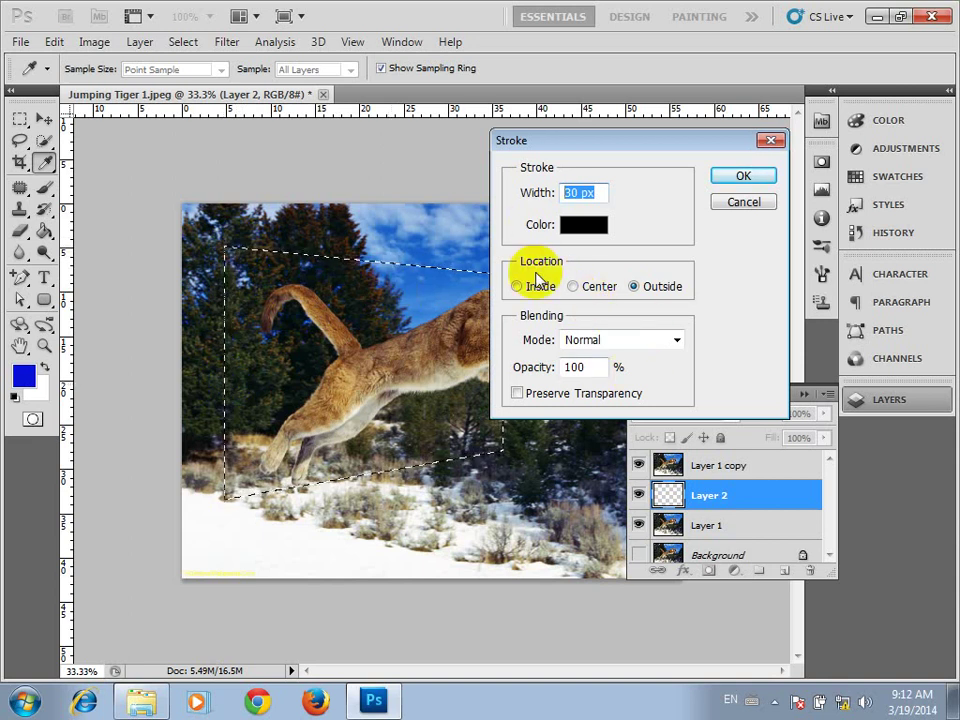
left_click(724, 179)
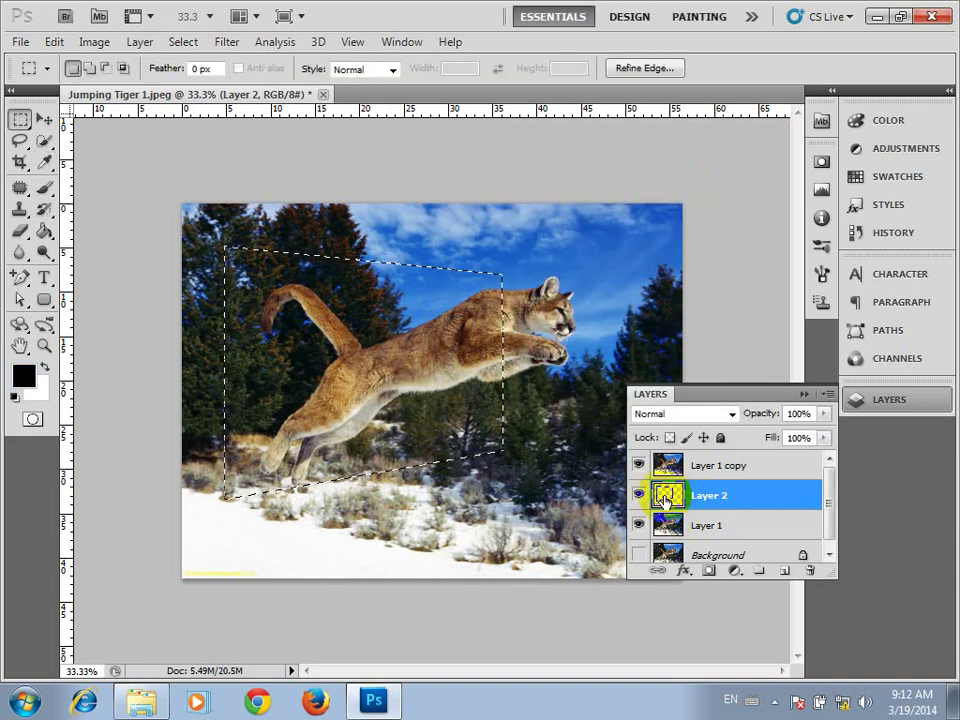
- Hide Layer 1 copy and add a layer mask to Layer 1 from the frame selection
left_click(640, 465)
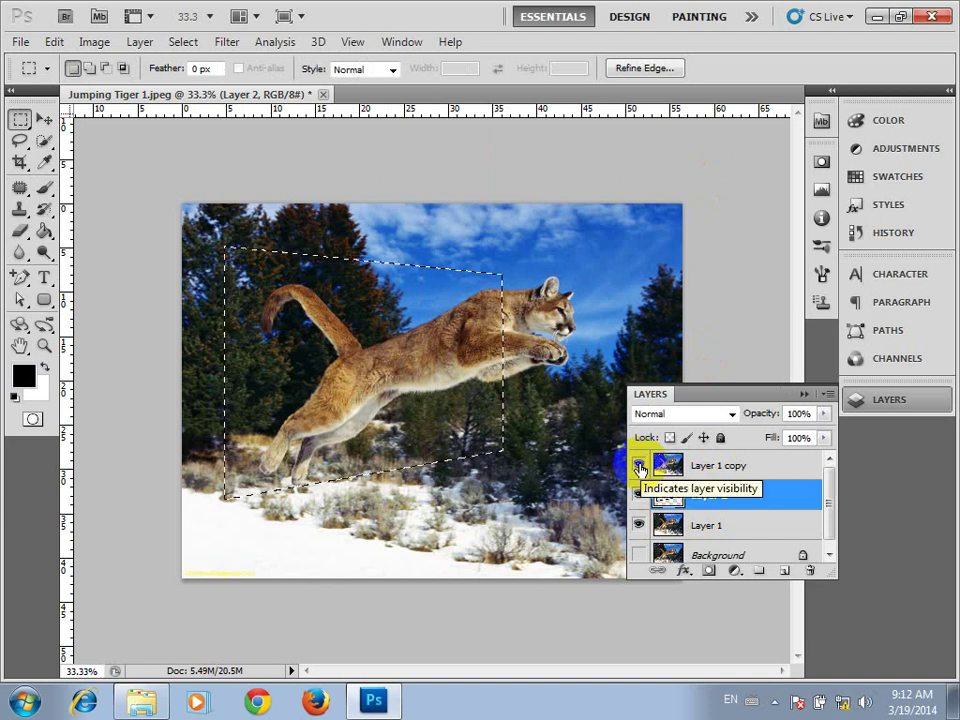
left_click(640, 466)
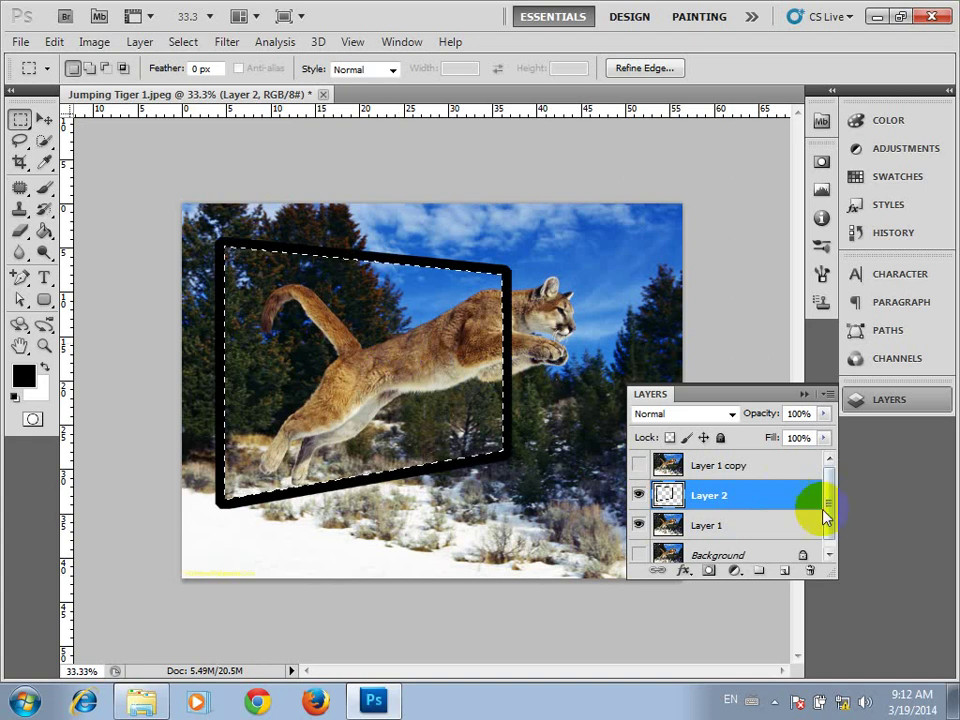
left_click(688, 530)
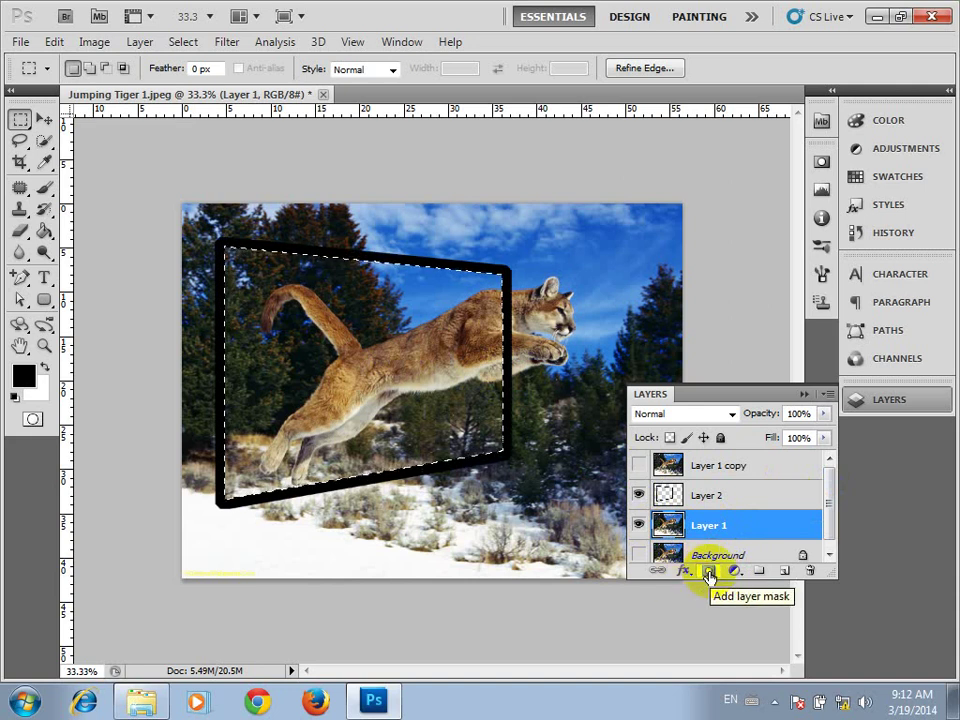
left_click(709, 571)
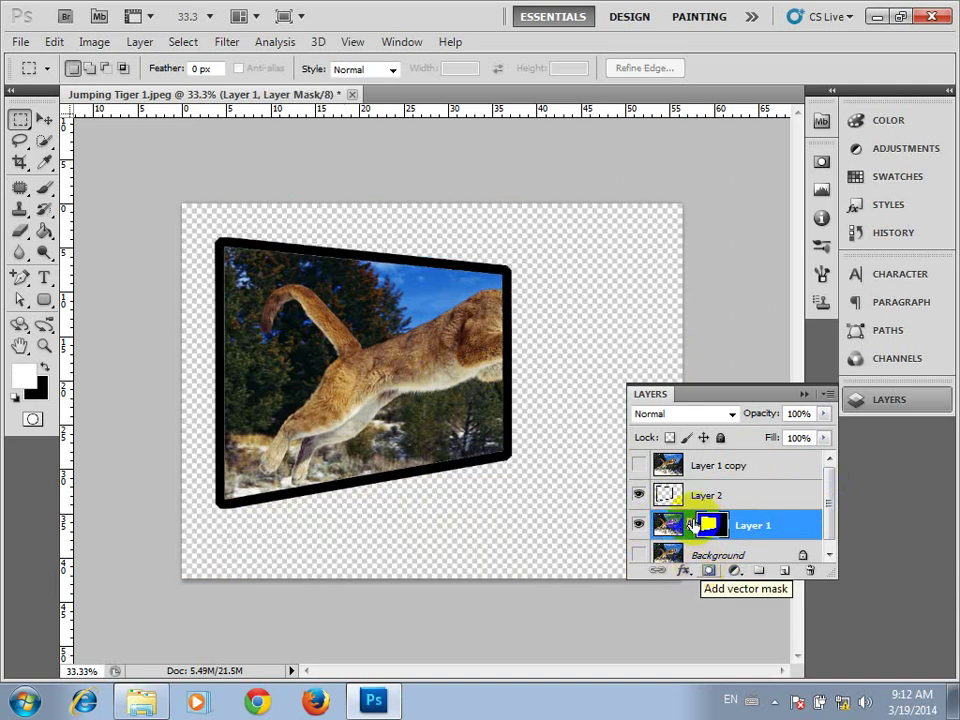
- Show Layer 1 copy again and make it the active layer
left_click(638, 464)
left_click(696, 474)
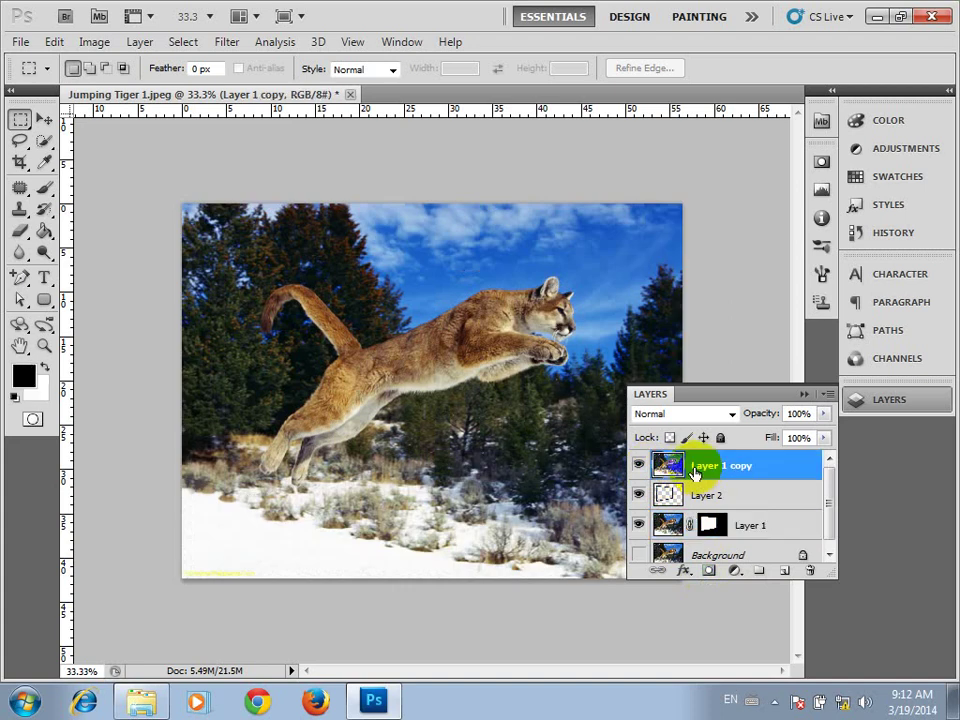
left_click(640, 464)
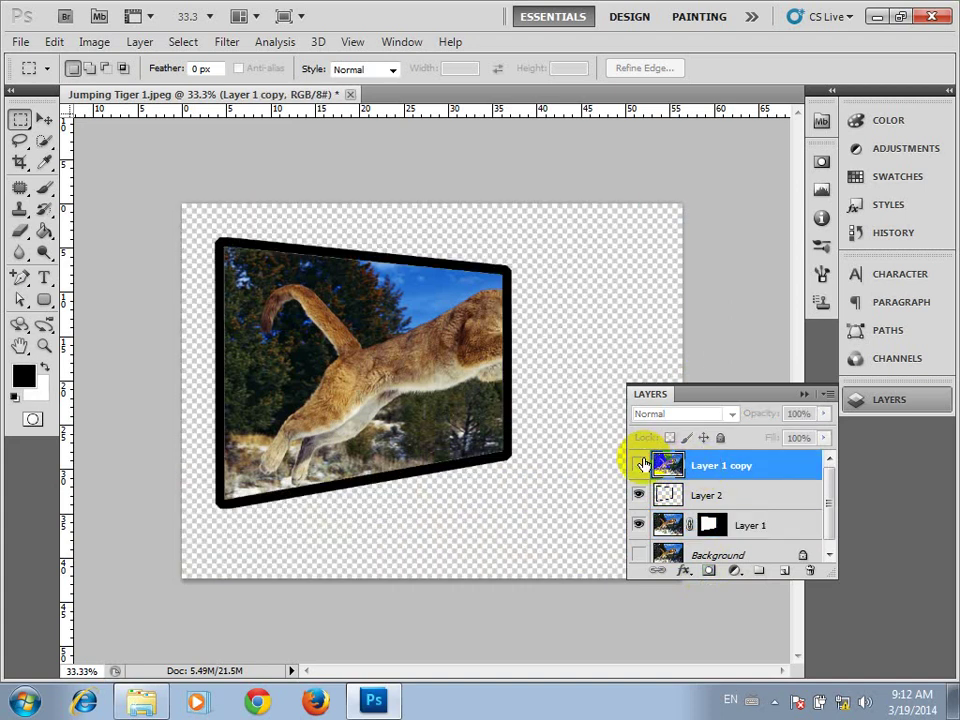
left_click(640, 464)
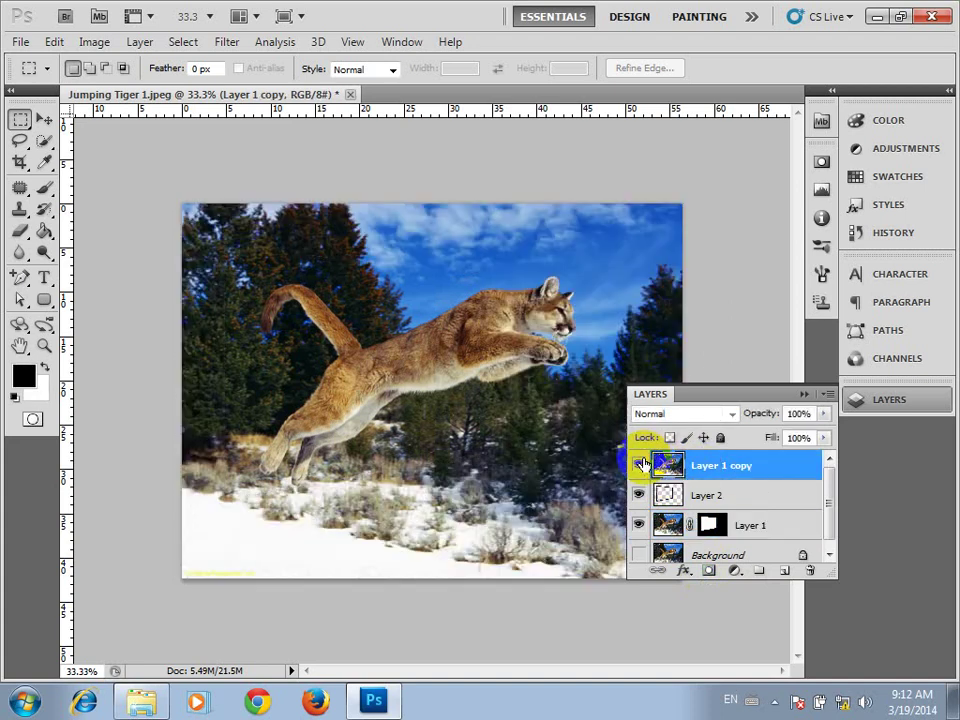
- Select the cat's shoulder, neck and head on Layer 1 copy with the Quick Selection tool in add mode, using a brush of about 50 px
mouse_move(38, 146)
left_mouse_down()
mouse_move(34, 139)
mouse_move(104, 140)
left_mouse_up()
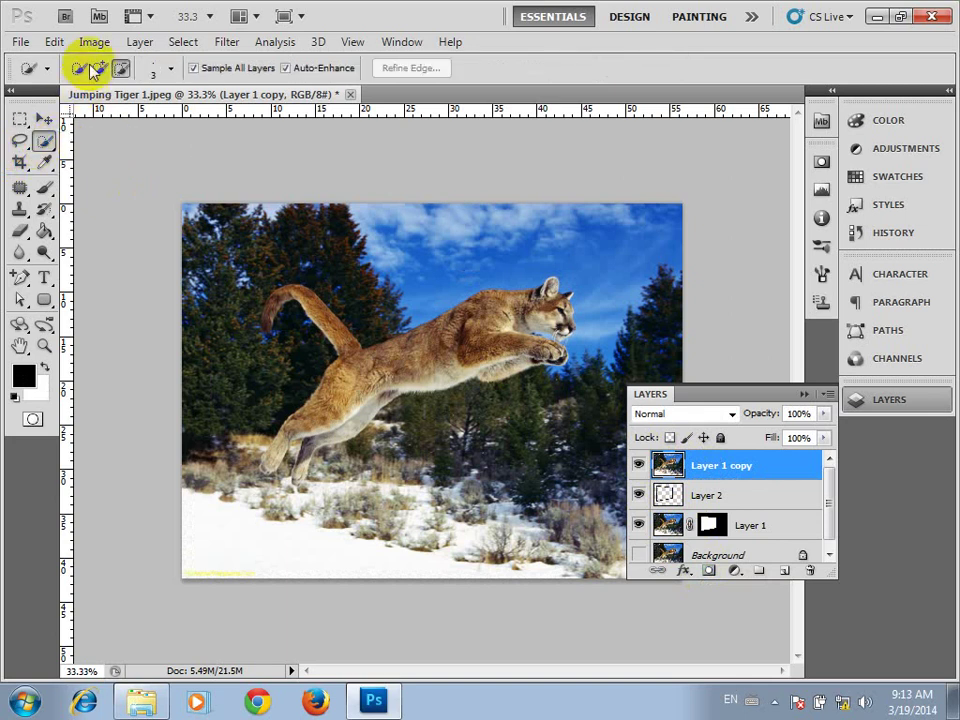
left_click(100, 68)
mouse_move(536, 343)
left_mouse_down()
mouse_move(549, 326)
mouse_move(544, 272)
mouse_move(523, 242)
mouse_move(507, 258)
left_mouse_up()
key("bracketright")
key("bracketright")
key("bracketright")
key("bracketright")
key("bracketright")
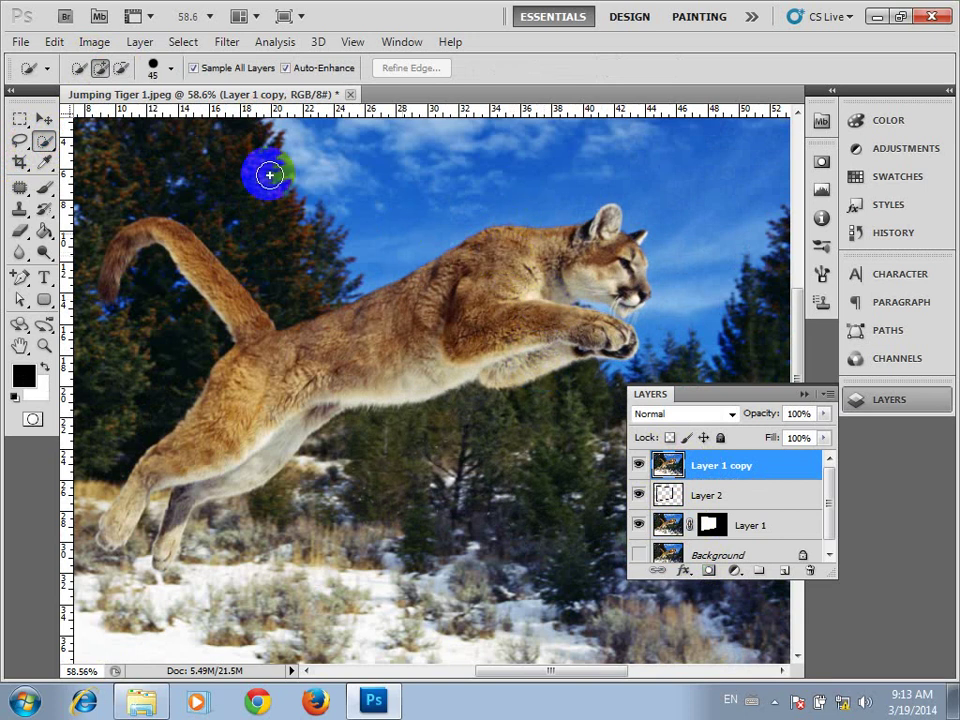
mouse_move(449, 289)
left_mouse_down()
mouse_move(433, 289)
mouse_move(436, 274)
left_mouse_up()
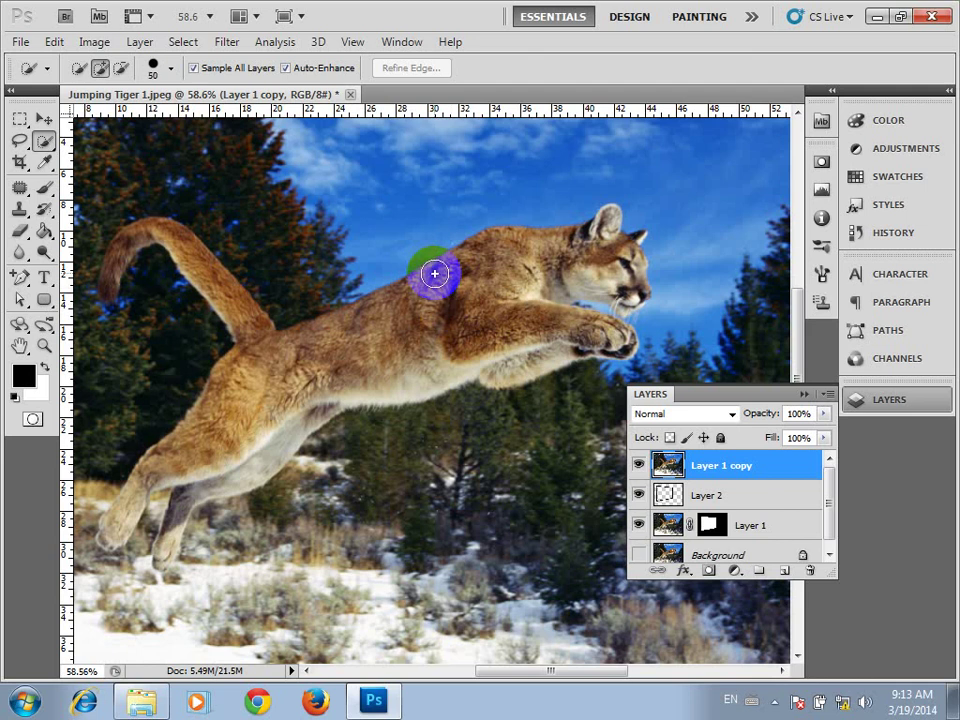
key("bracketright")
key("bracketright")
key("bracketright")
mouse_move(432, 270)
left_mouse_down()
mouse_move(484, 285)
mouse_move(525, 261)
mouse_move(572, 260)
left_mouse_up()
- Reduce the Quick Selection brush to 20 px and add the cat's front legs and paws to the selection
key("bracketleft")
scroll(572, 260, "up", 2)
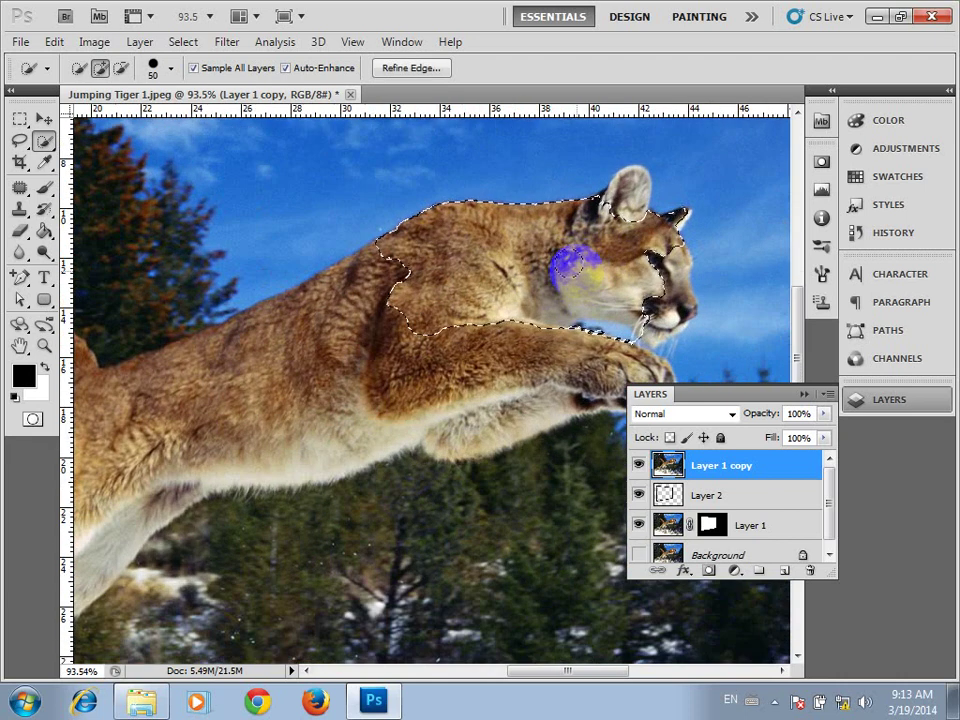
key("bracketleft")
key("bracketleft")
key("bracketleft")
mouse_move(508, 300)
left_mouse_down()
mouse_move(444, 328)
mouse_move(482, 354)
mouse_move(441, 392)
mouse_move(369, 324)
mouse_move(360, 274)
mouse_move(396, 322)
mouse_move(450, 435)
mouse_move(484, 381)
mouse_move(162, 367)
left_mouse_up()
mouse_move(373, 349)
left_mouse_down()
mouse_move(467, 377)
mouse_move(484, 392)
left_mouse_up()
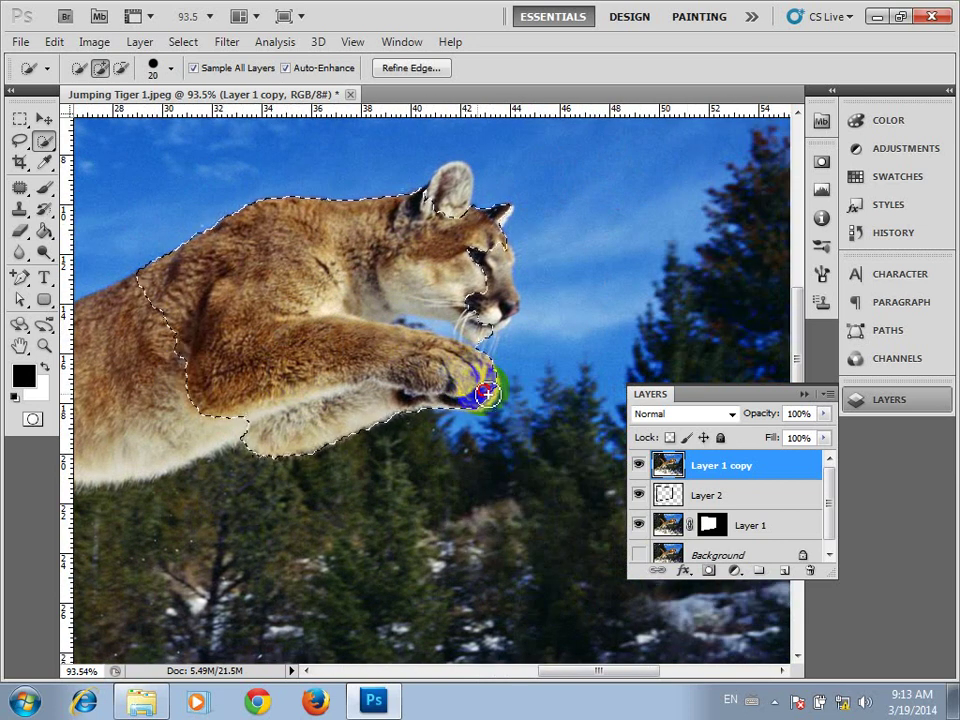
- Extend the selection over the cat's face, muzzle and both ears, refining with a smaller brush of 9 px
scroll(480, 306, "up", 3)
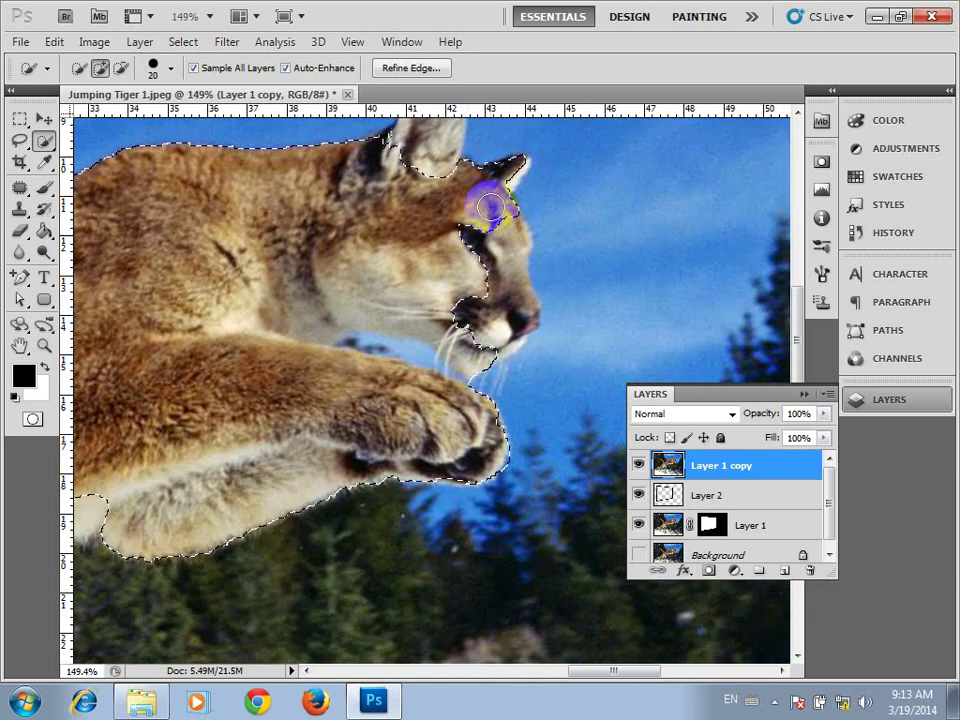
mouse_move(490, 207)
left_mouse_down()
mouse_move(514, 236)
mouse_move(465, 448)
left_mouse_up()
left_click(430, 263)
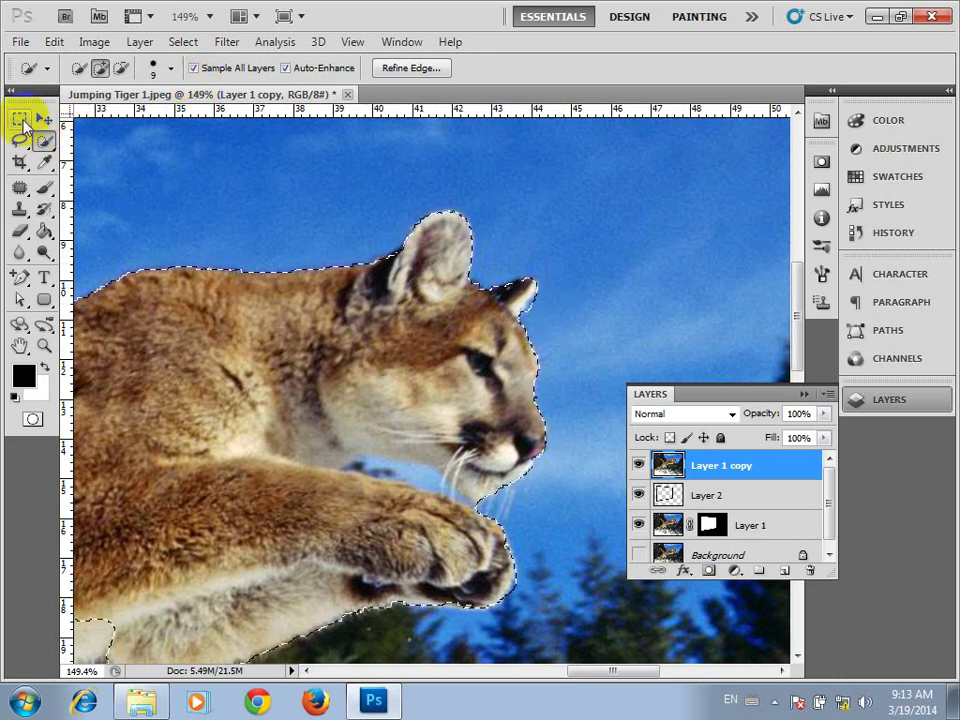
- Subtract the sky gap between chin and foreleg from the selection with a 2 px brush, and add the chin back
left_click(121, 68)
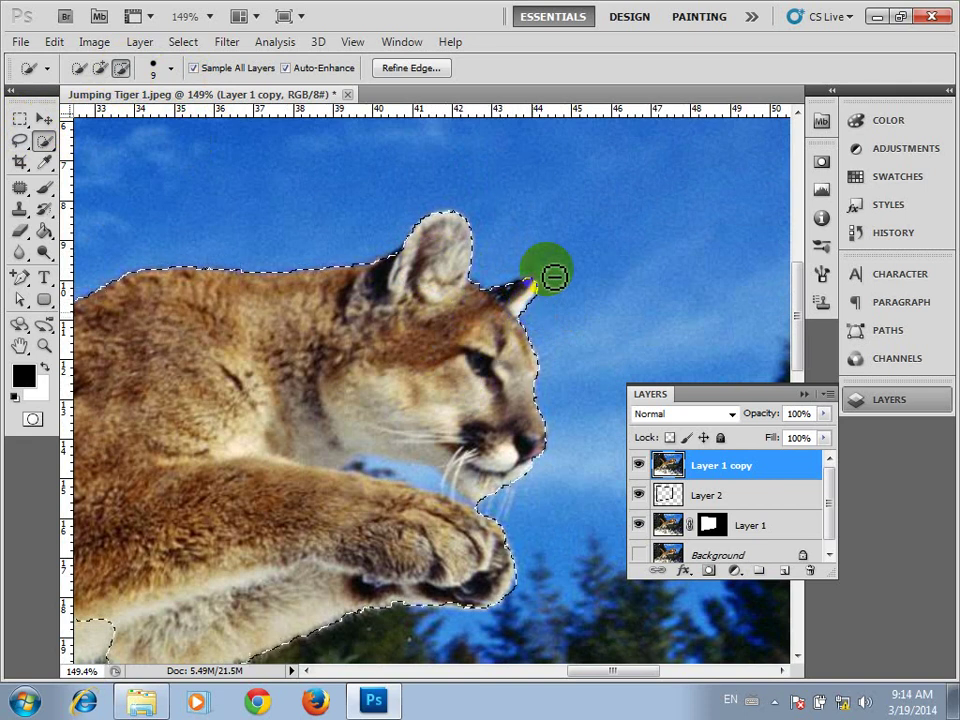
left_click_drag(360, 465, 422, 480)
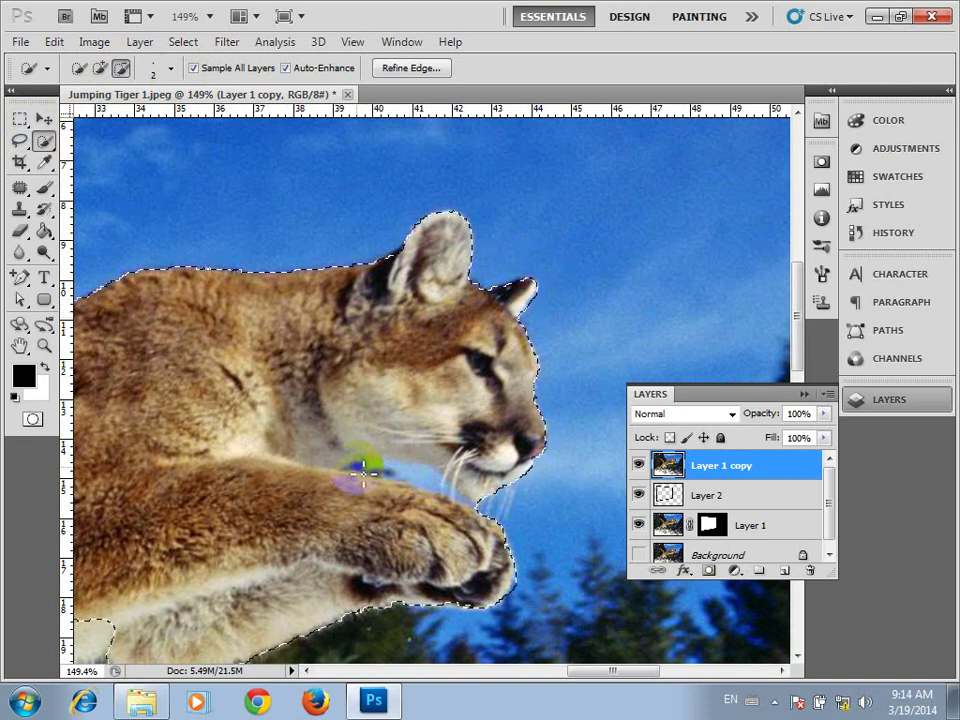
mouse_move(362, 470)
left_mouse_down()
mouse_move(429, 480)
mouse_move(487, 505)
mouse_move(381, 454)
mouse_move(386, 461)
mouse_move(370, 470)
mouse_move(354, 463)
mouse_move(407, 456)
left_mouse_up()
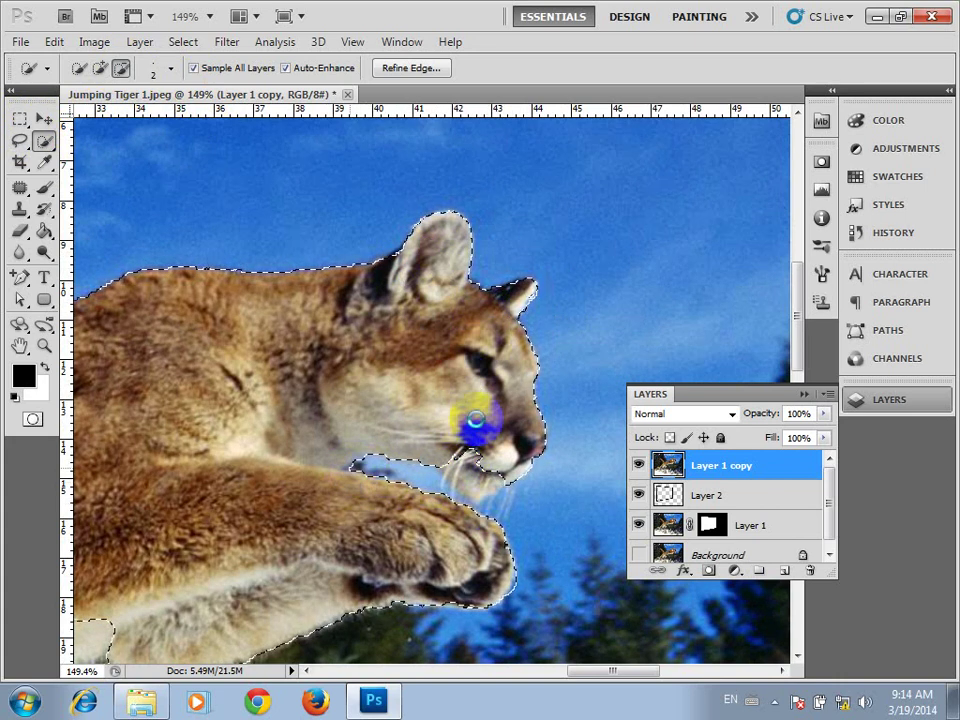
left_click(100, 68)
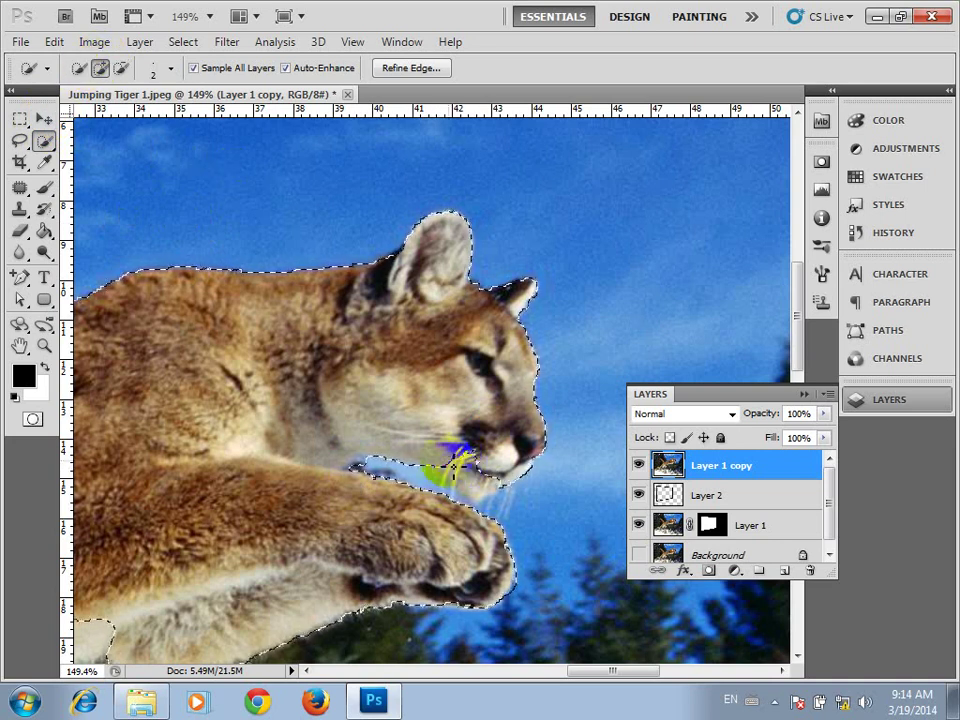
mouse_move(482, 470)
left_mouse_down()
mouse_move(510, 478)
mouse_move(458, 468)
mouse_move(453, 478)
mouse_move(470, 492)
mouse_move(458, 502)
mouse_move(488, 456)
mouse_move(461, 502)
mouse_move(463, 490)
mouse_move(508, 514)
left_mouse_up()
- Refine the selection's edge with a 1.2 px feather, output as a selection
scroll(508, 514, "down", 2)
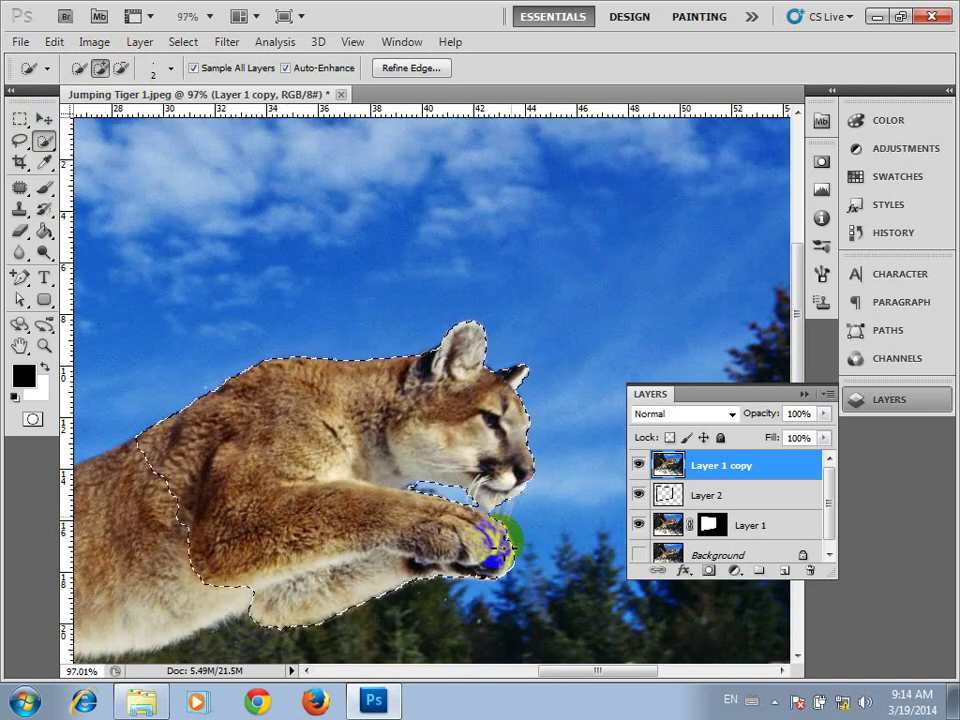
left_click(421, 70)
mouse_move(285, 396)
left_mouse_down()
mouse_move(306, 371)
mouse_move(349, 355)
mouse_move(321, 345)
left_mouse_up()
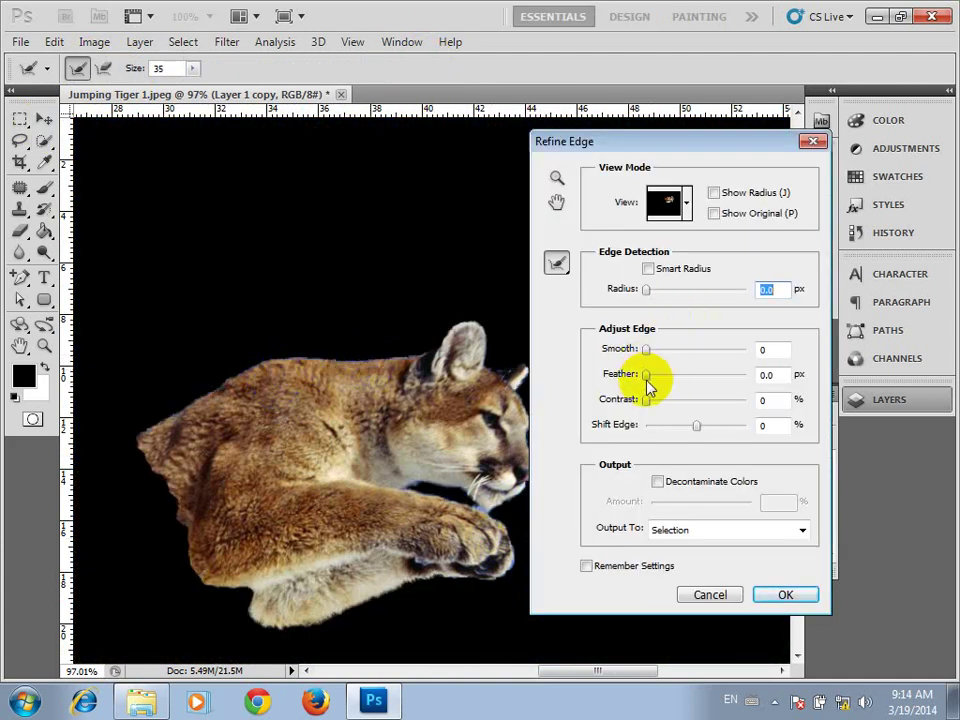
left_click_drag(647, 384, 655, 387)
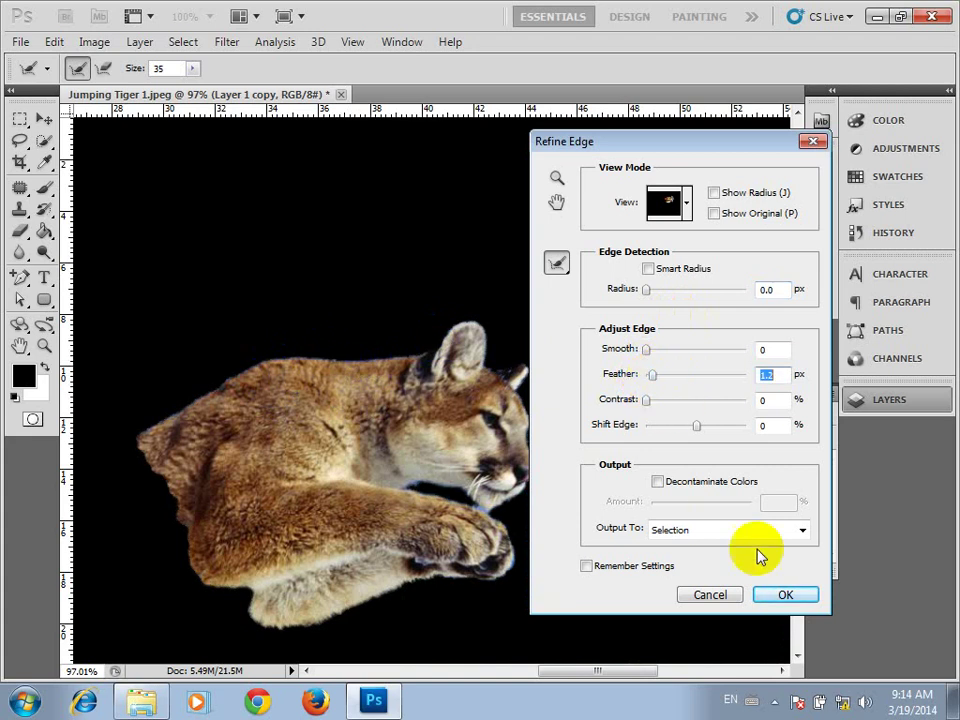
left_click(781, 597)
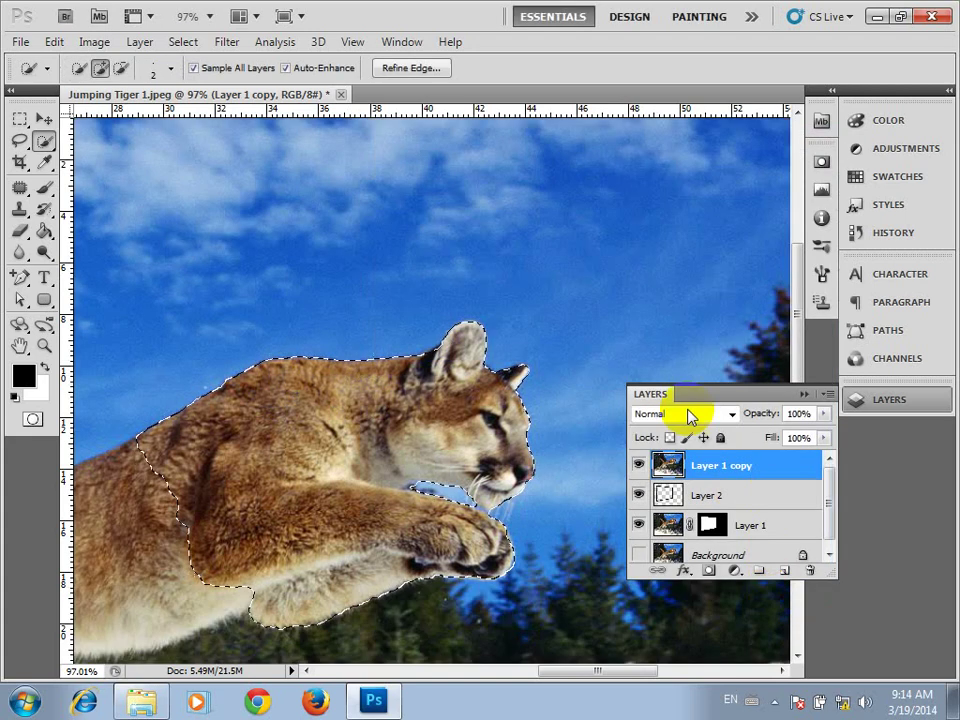
- Add a layer mask to Layer 1 copy from the selection of the cat's front part
scroll(528, 342, "down", 6)
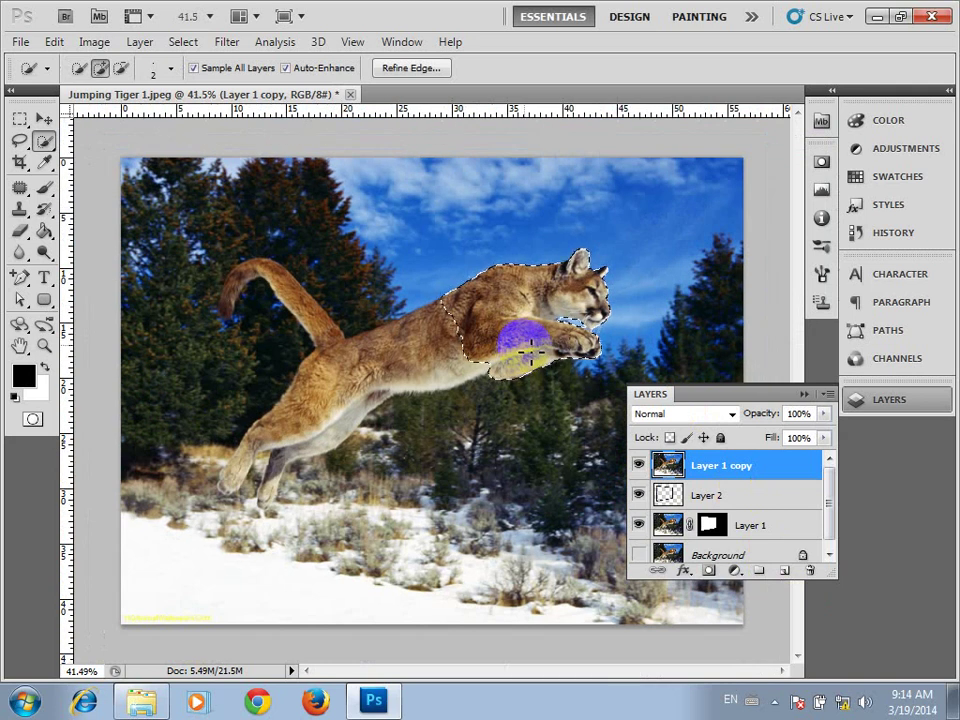
left_click(710, 569)
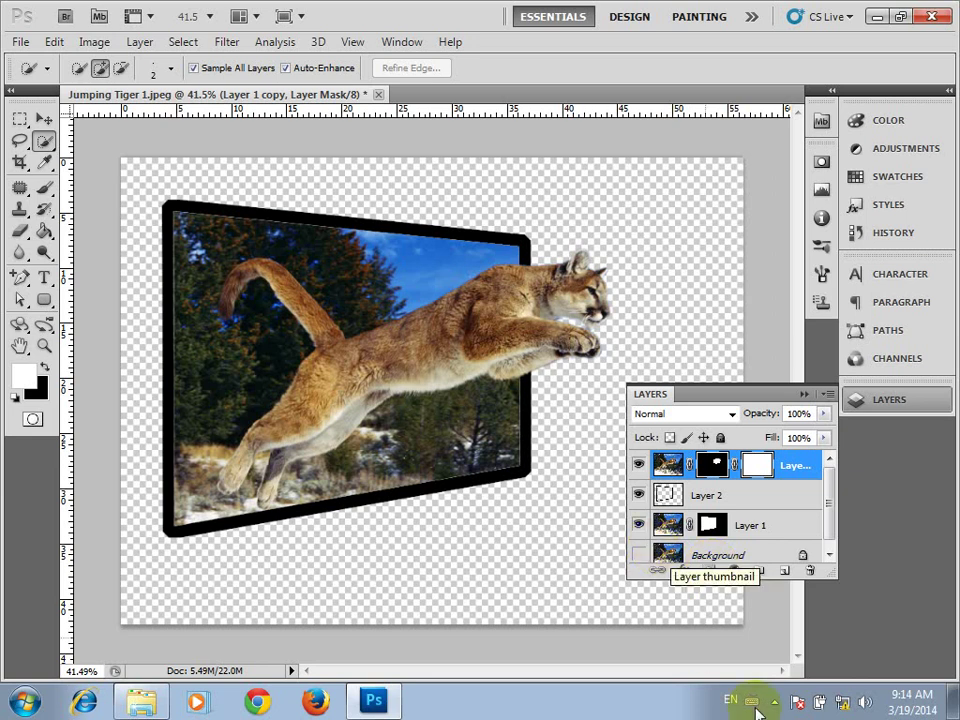
left_click(530, 420)
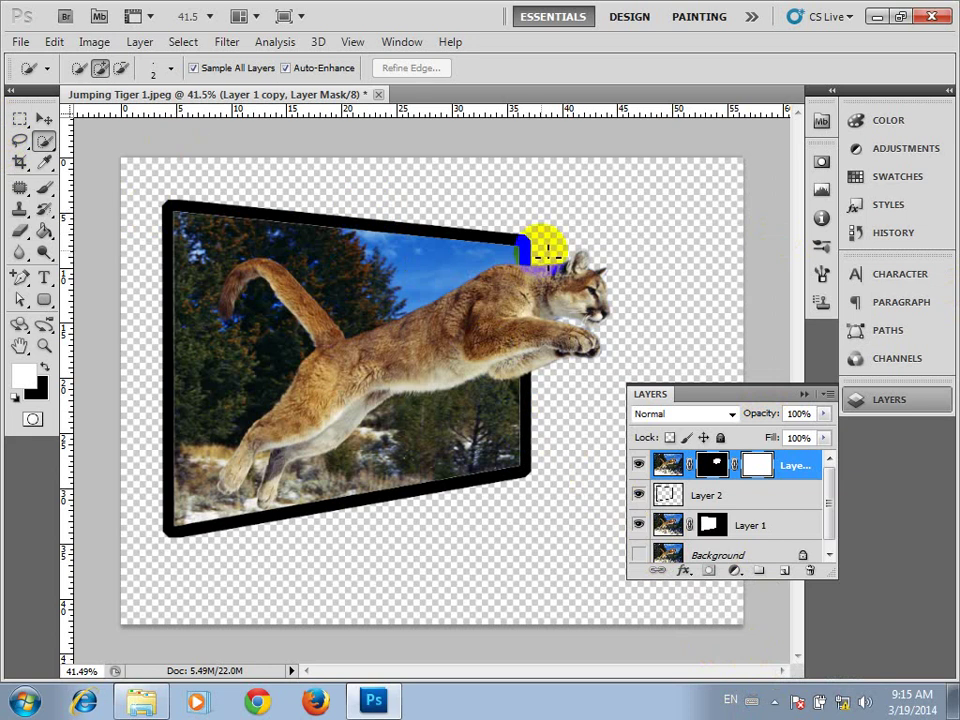
- Delete Layer 1 copy, Layer 2 and Layer 1 together, keeping only the Background layer
scroll(705, 520, "down", 1)
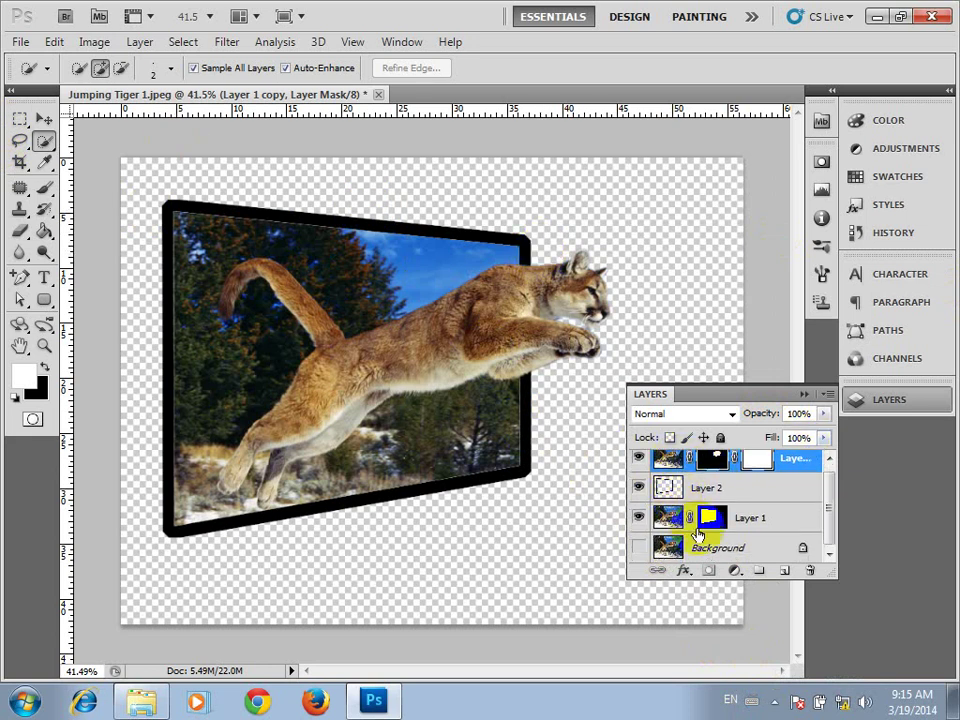
left_click(767, 521, "shift")
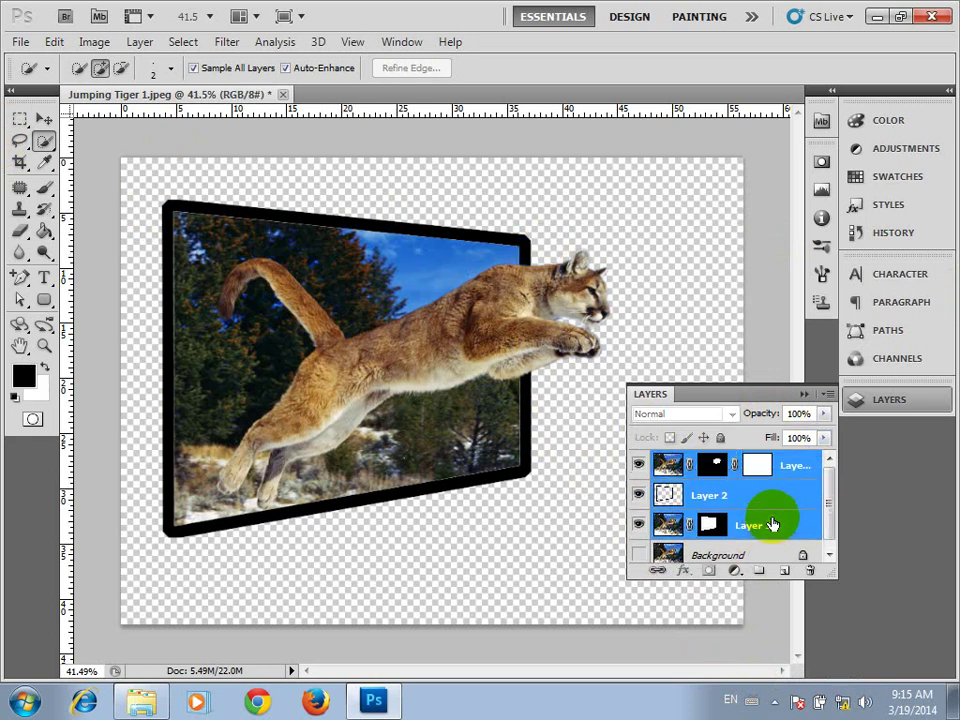
left_click(811, 571)
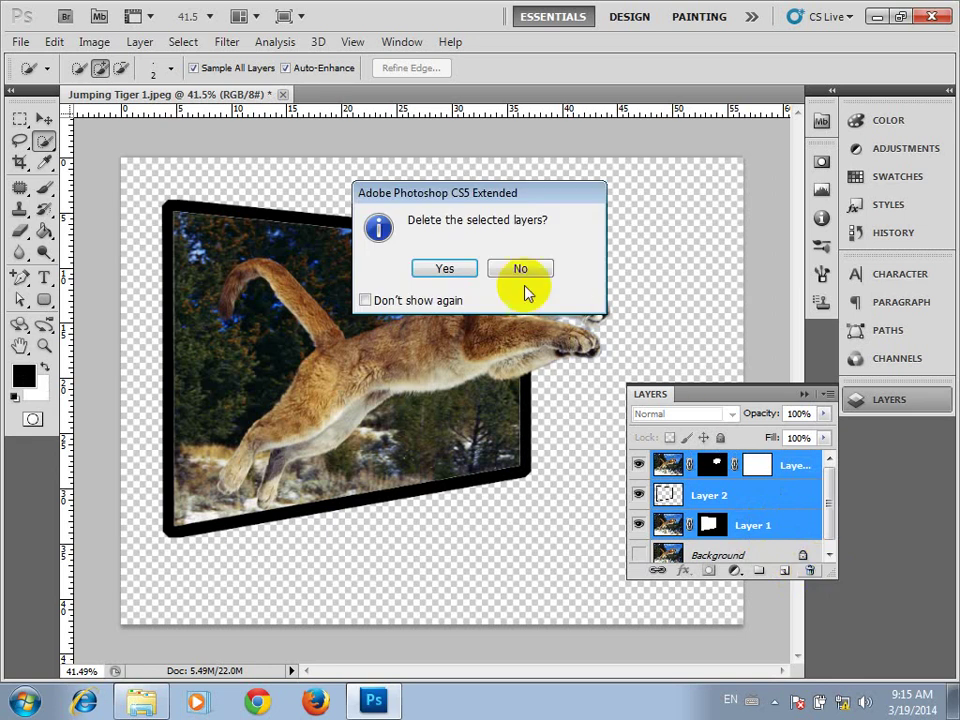
left_click(447, 268)
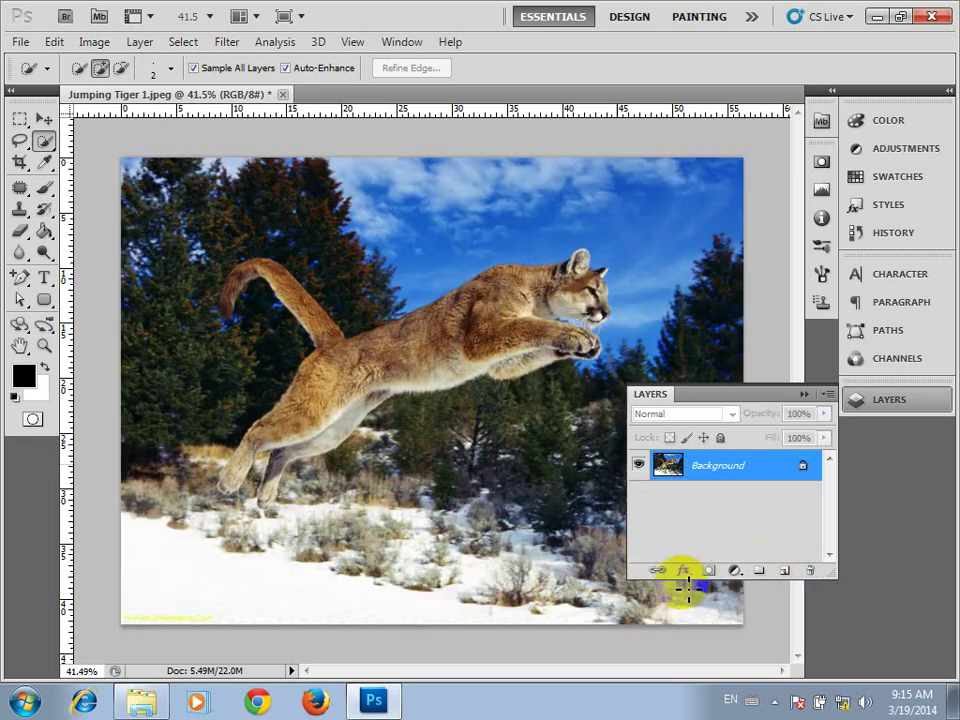
left_click(805, 396)
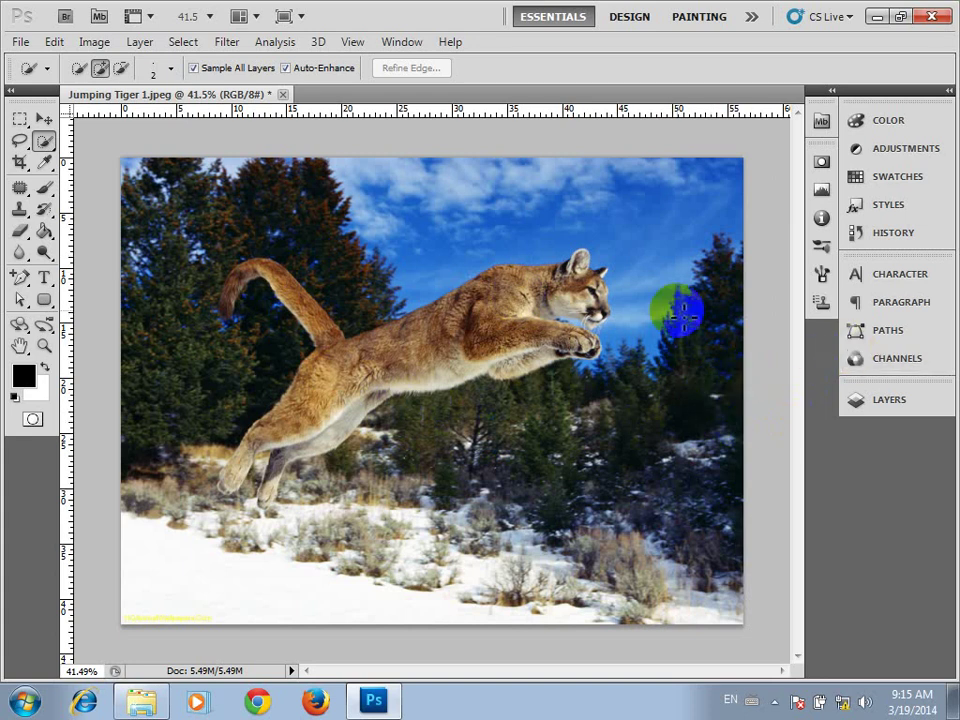
- Duplicate the Background layer, duplicate that copy once more, and hide the original Background
left_click(914, 400)
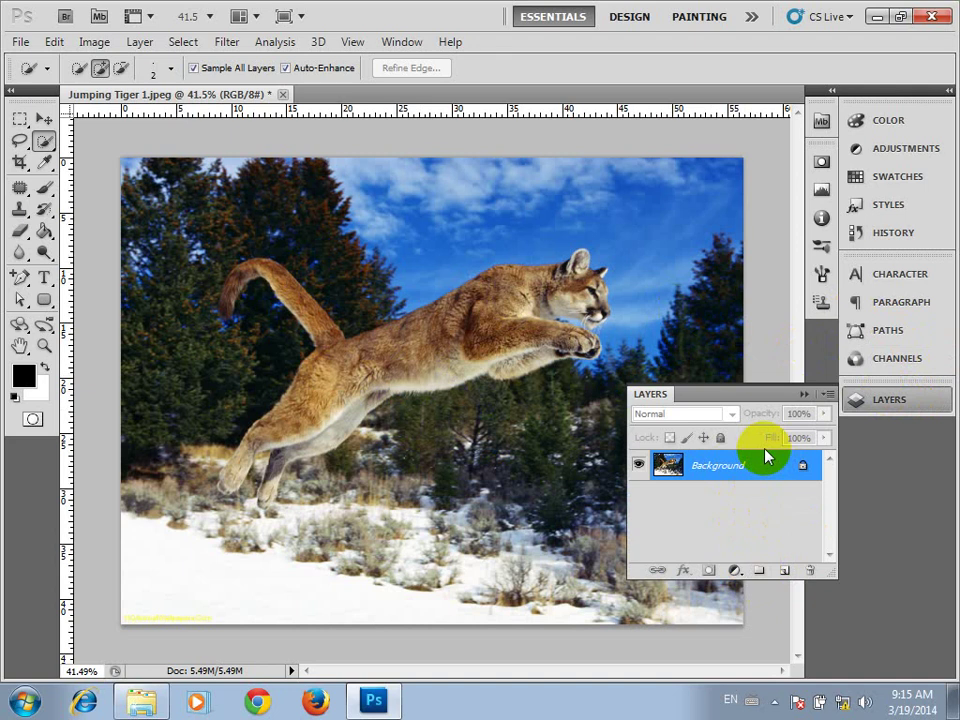
key("ctrl+j")
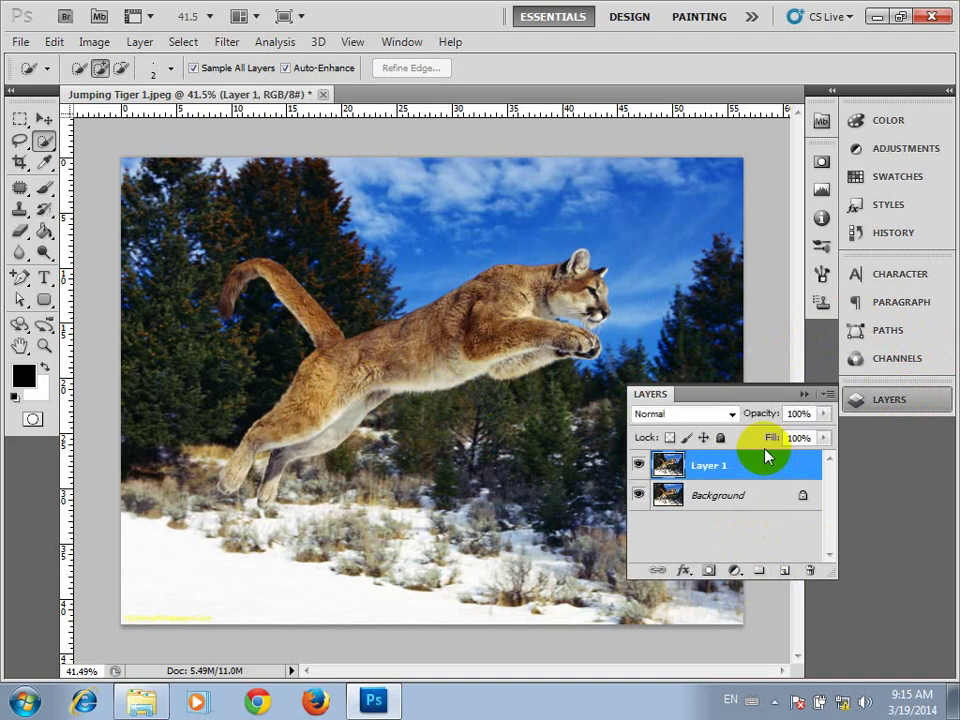
key("ctrl+j")
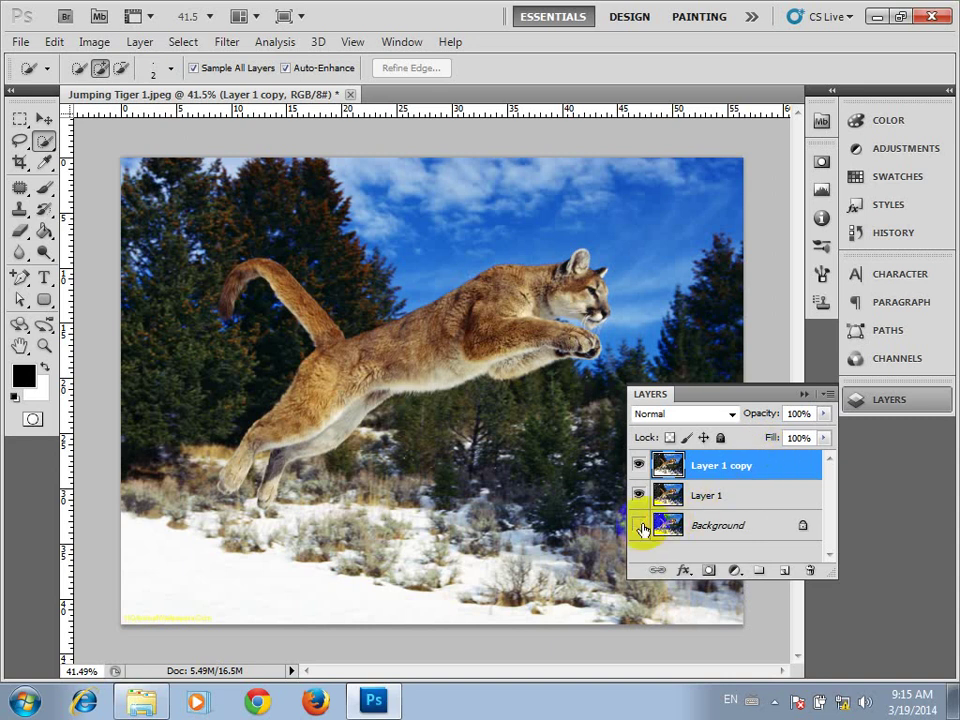
- Create a new empty layer directly above Layer 1 with normal blending and 100% opacity
left_click(706, 495)
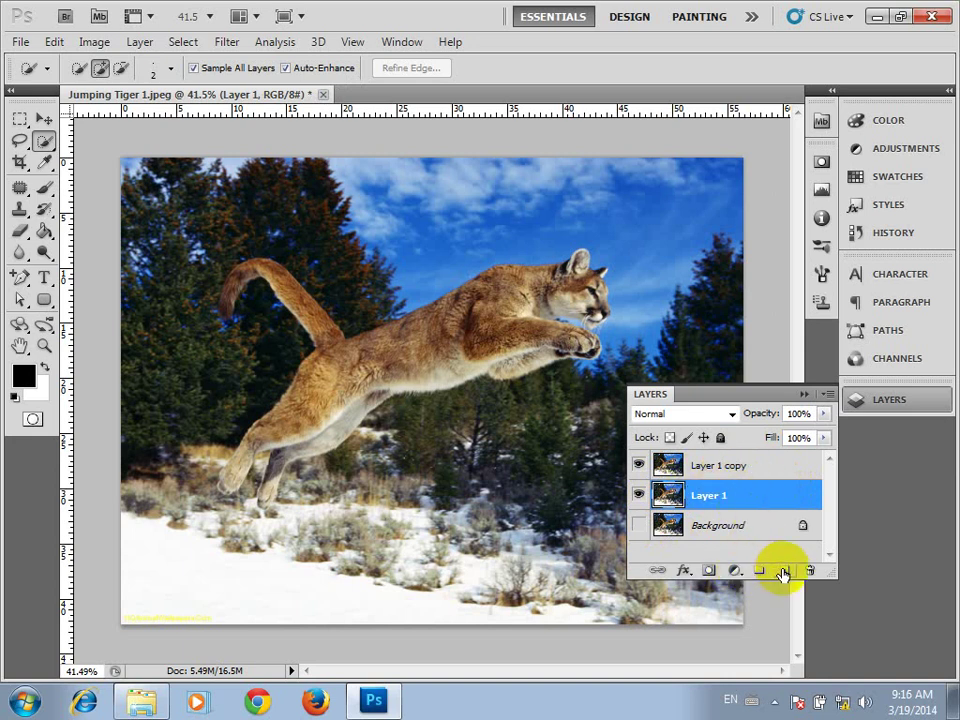
left_click(142, 42)
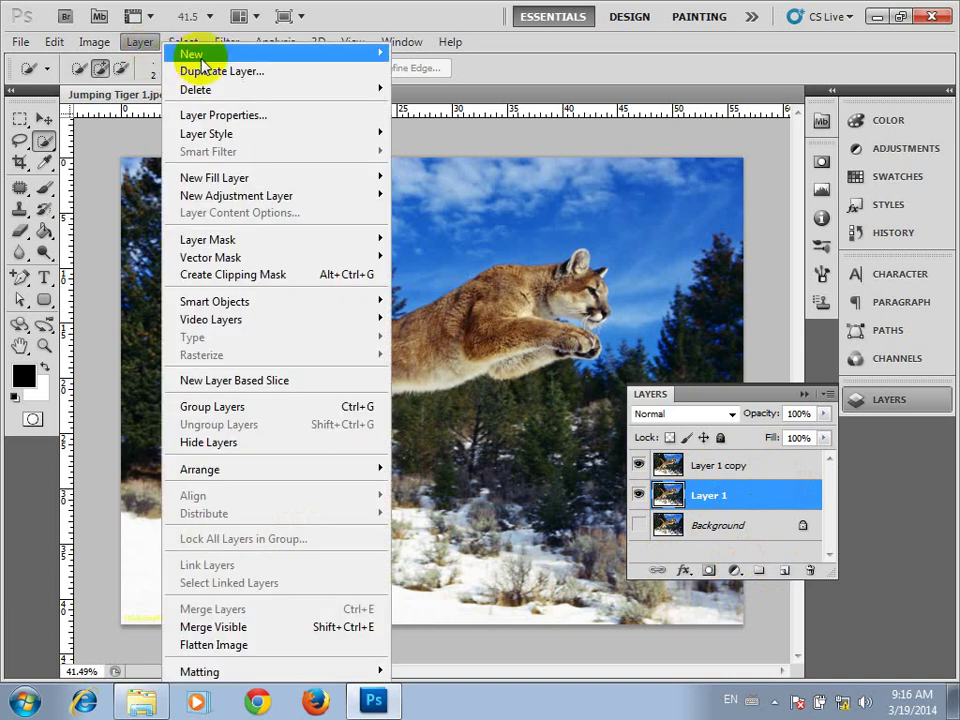
mouse_move(381, 56)
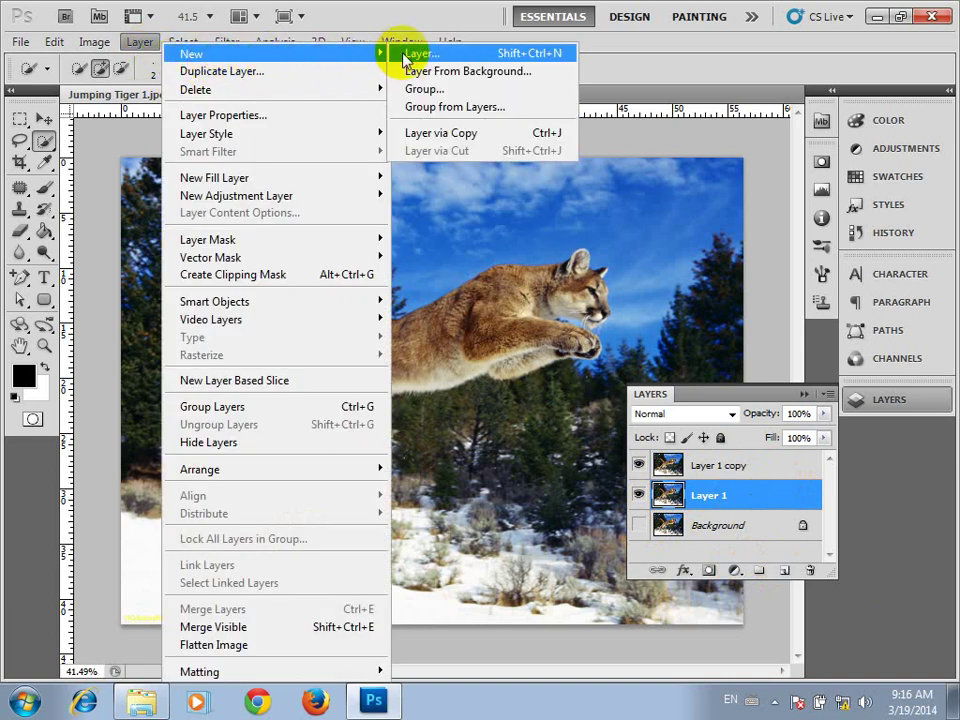
left_click(404, 56)
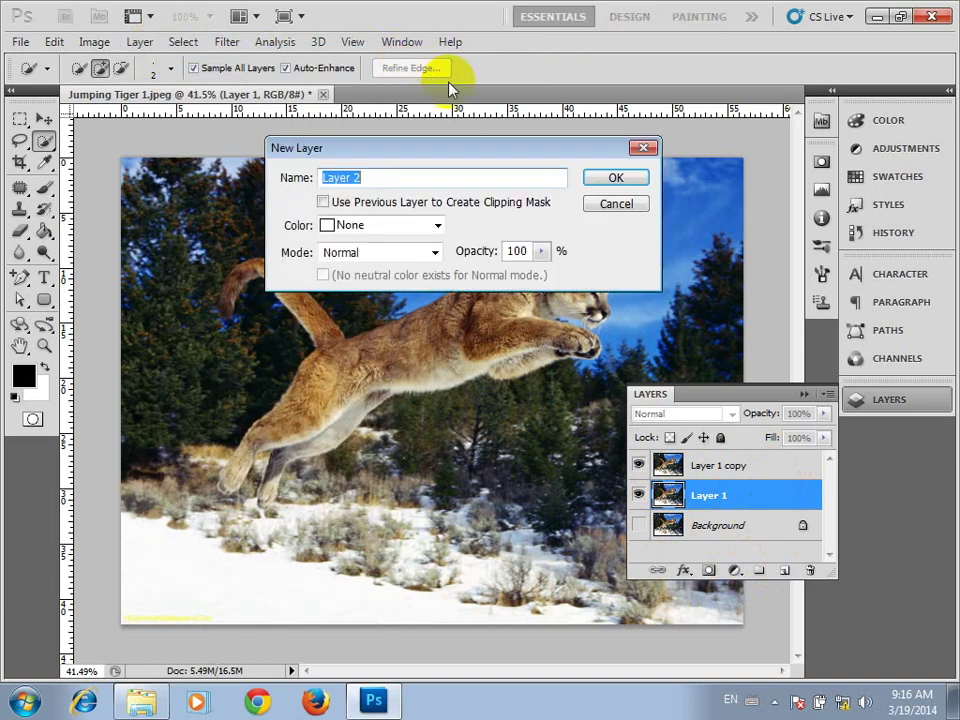
left_click(617, 179)
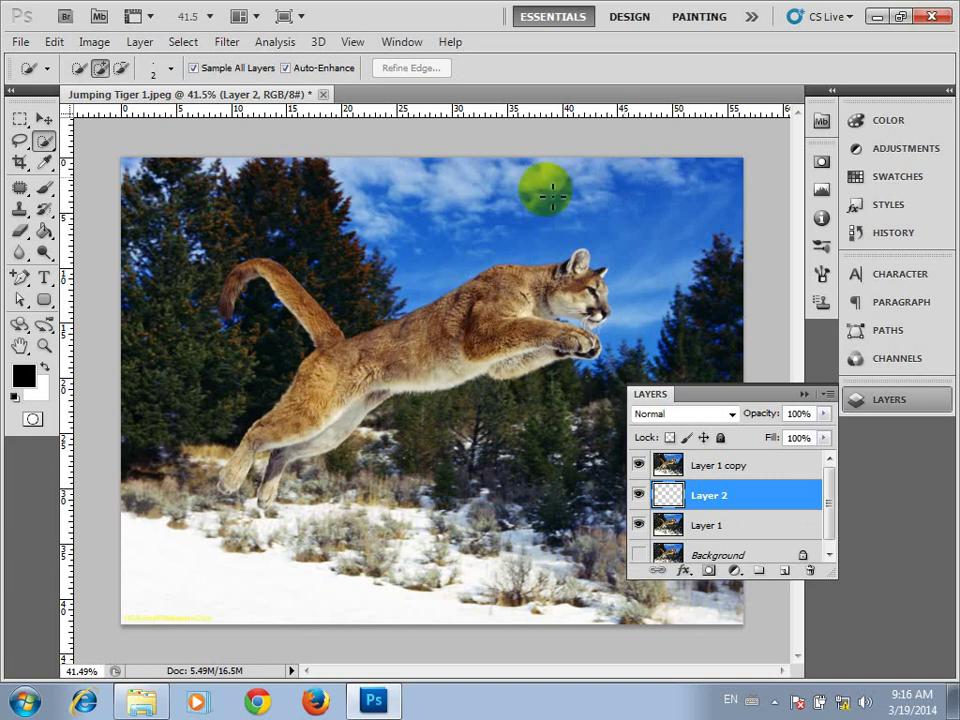
- Draw a rectangular marquee around the whole cat and taper the selection's right side with a Perspective transform
left_click(19, 120)
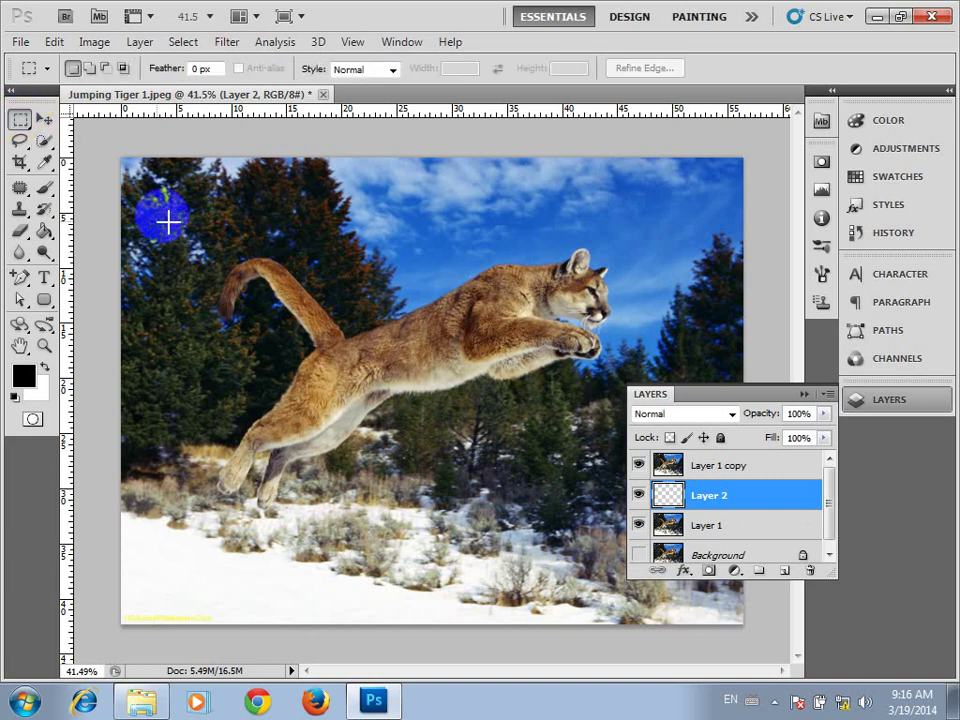
left_click_drag(166, 207, 655, 525)
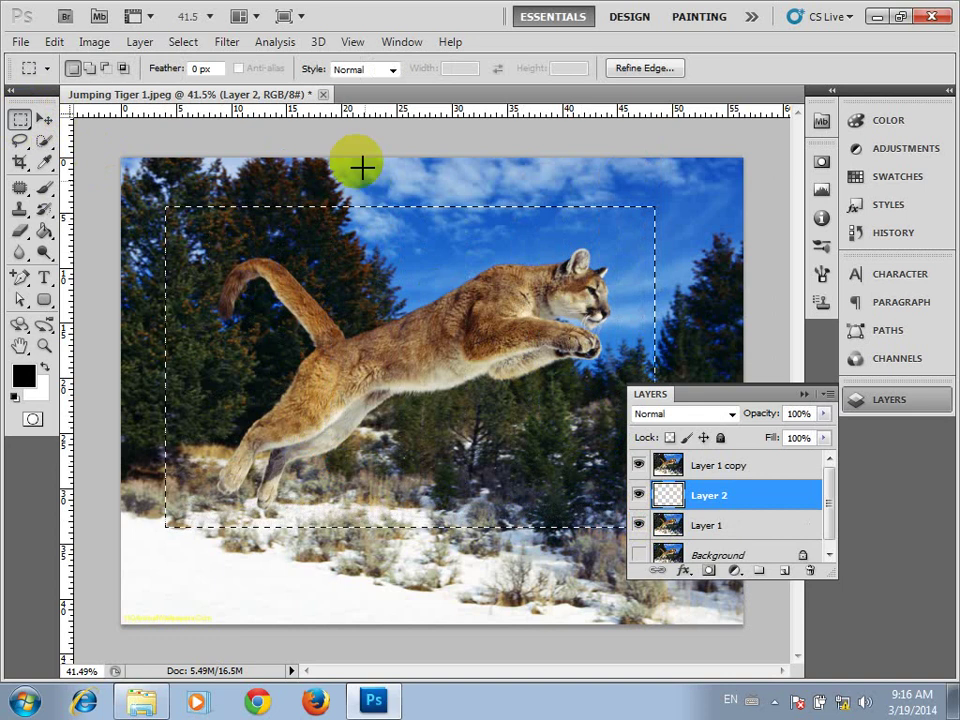
left_click(184, 42)
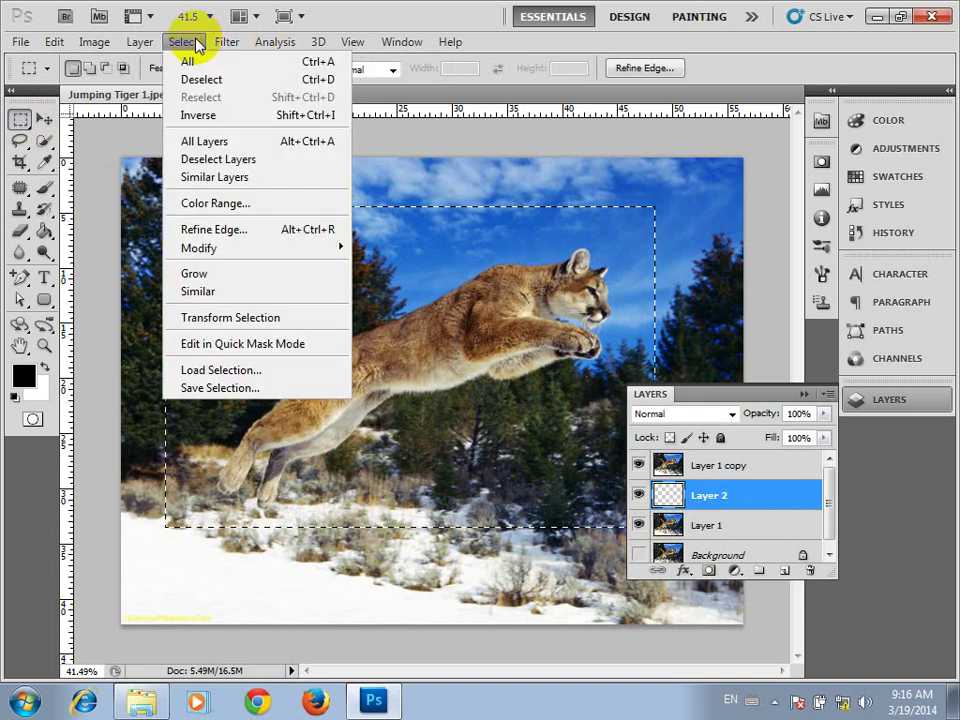
left_click(277, 318)
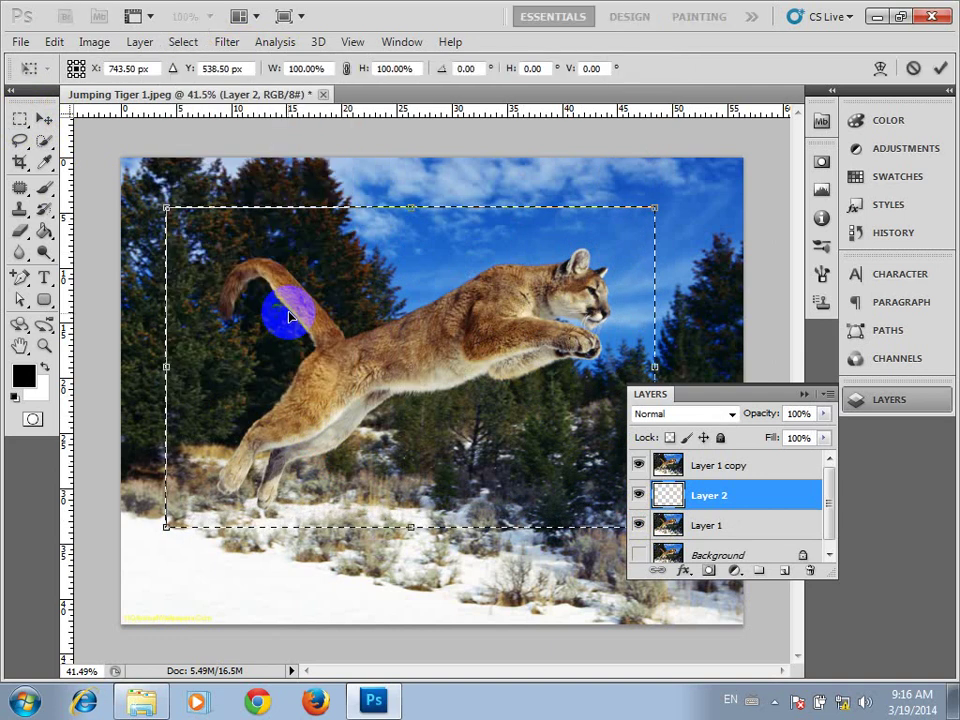
right_click(428, 276)
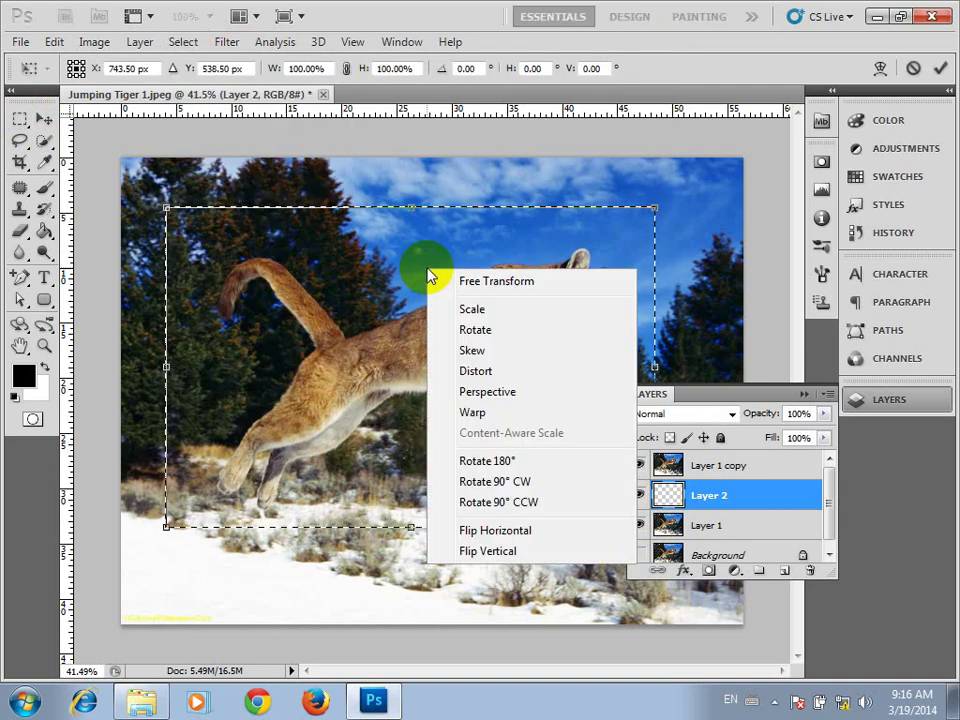
left_click(474, 391)
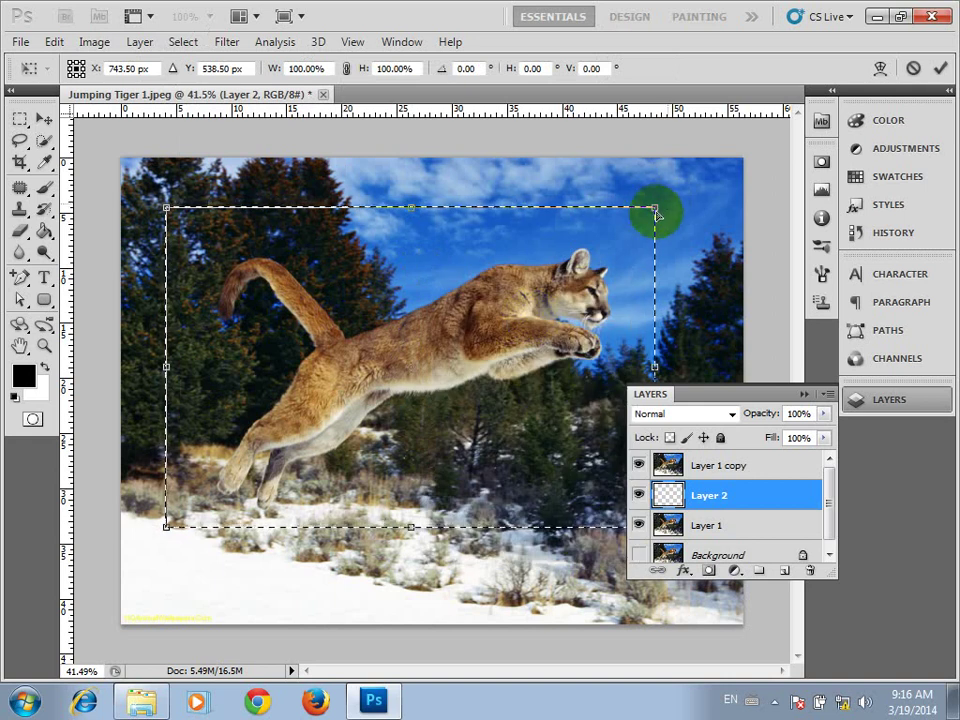
left_click_drag(654, 208, 633, 274)
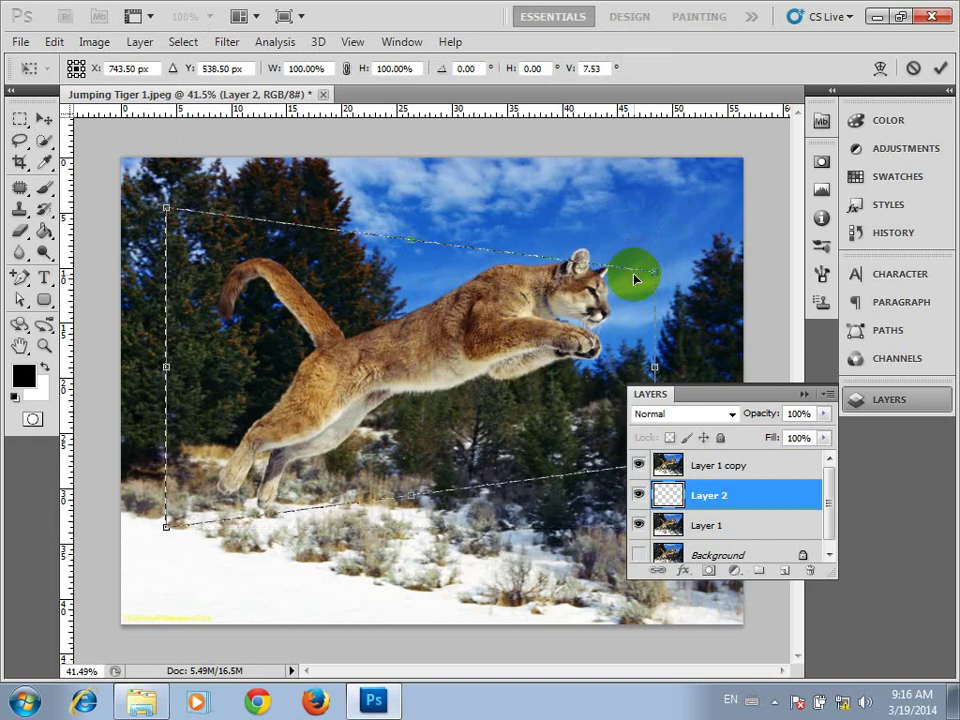
- Distort the selection by pulling its right edge inward to the cat's shoulder, about 62% width, and apply the transformation
right_click(537, 294)
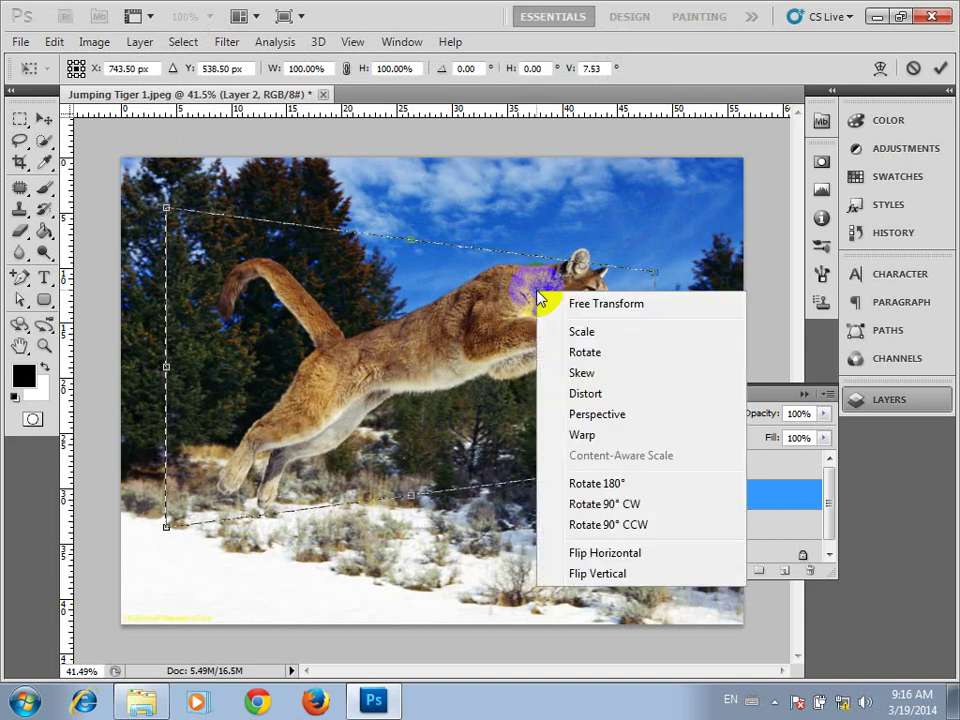
left_click(594, 394)
left_click_drag(643, 354, 470, 340)
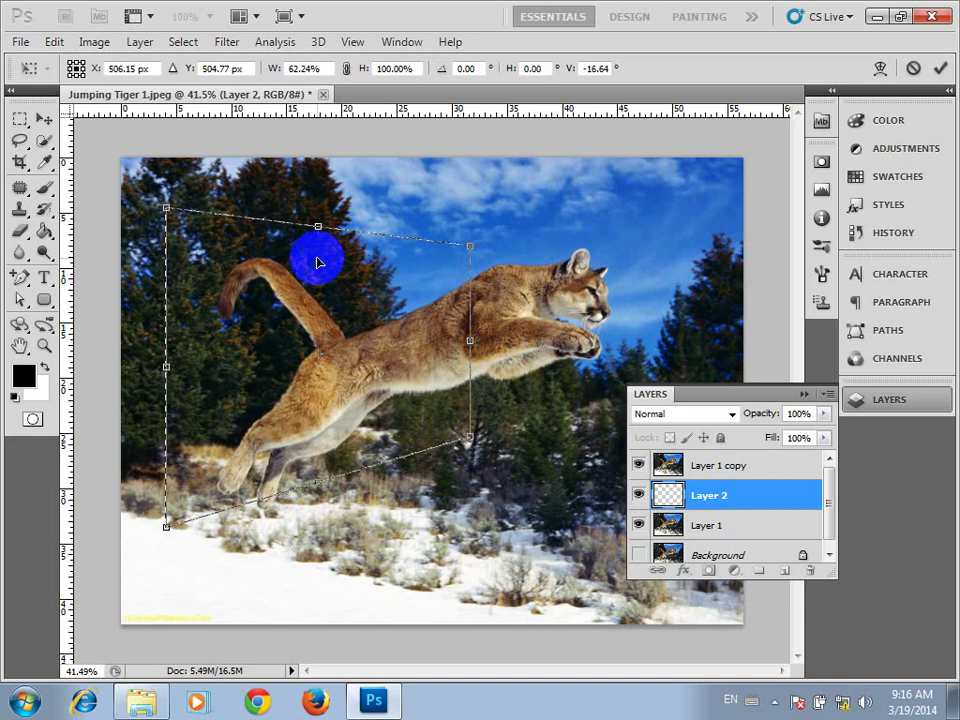
left_click(22, 118)
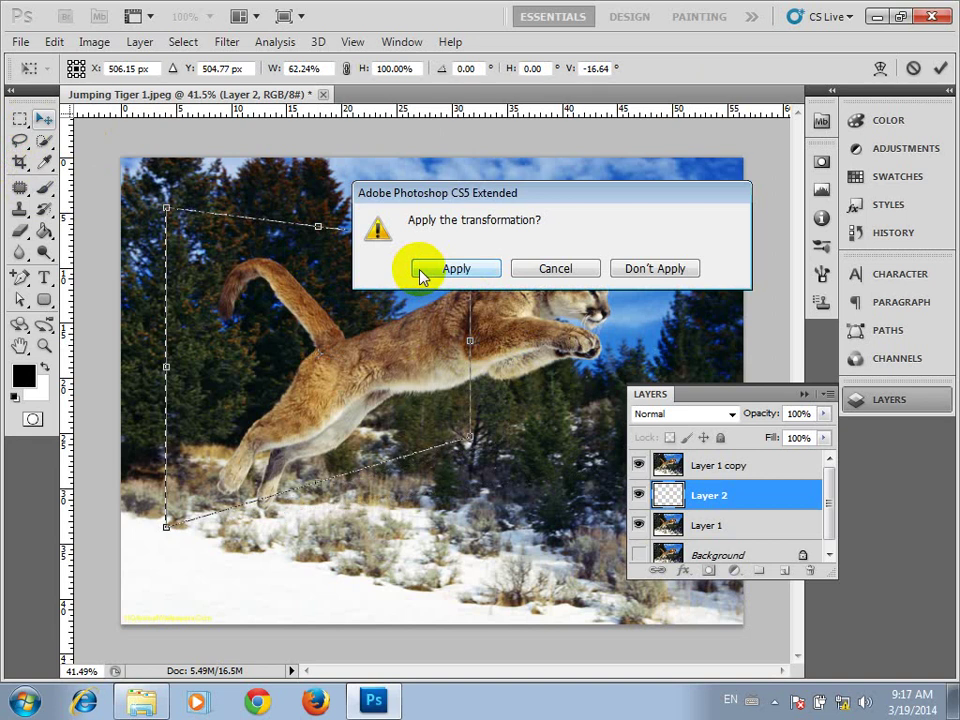
left_click(455, 269)
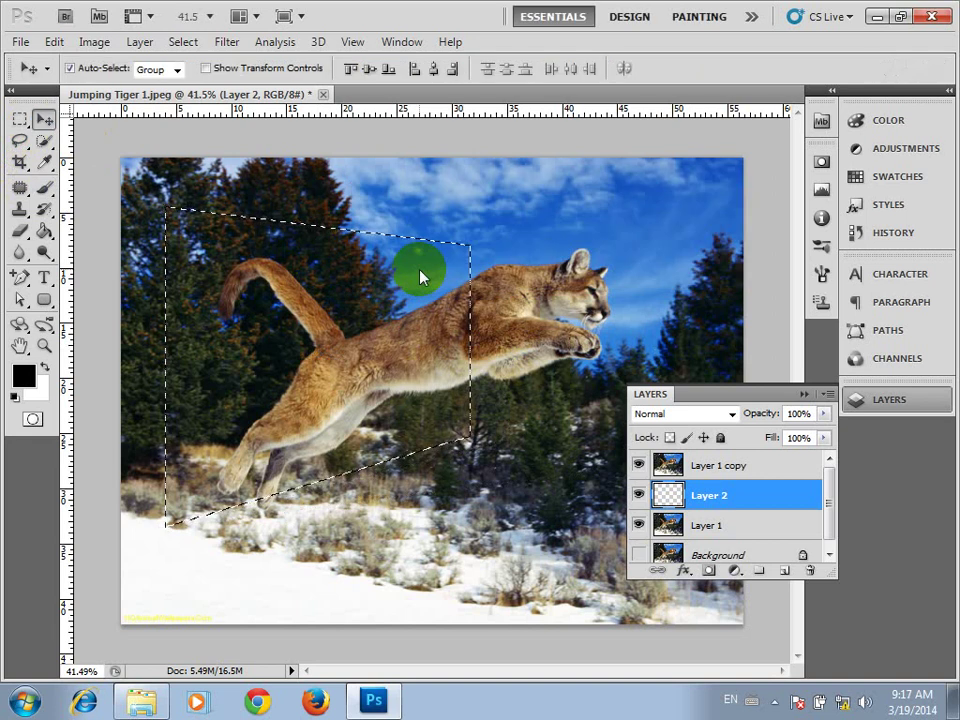
- Stroke the perspective selection on Layer 2 with a 30 px black line placed outside at 100% opacity
left_click(710, 522)
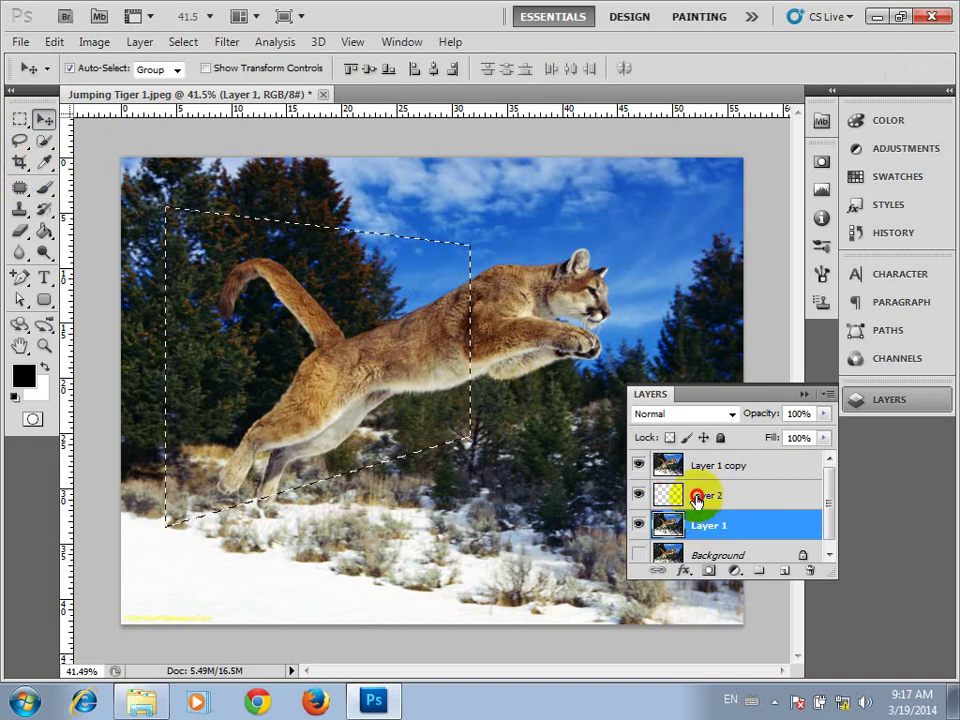
left_click(697, 500)
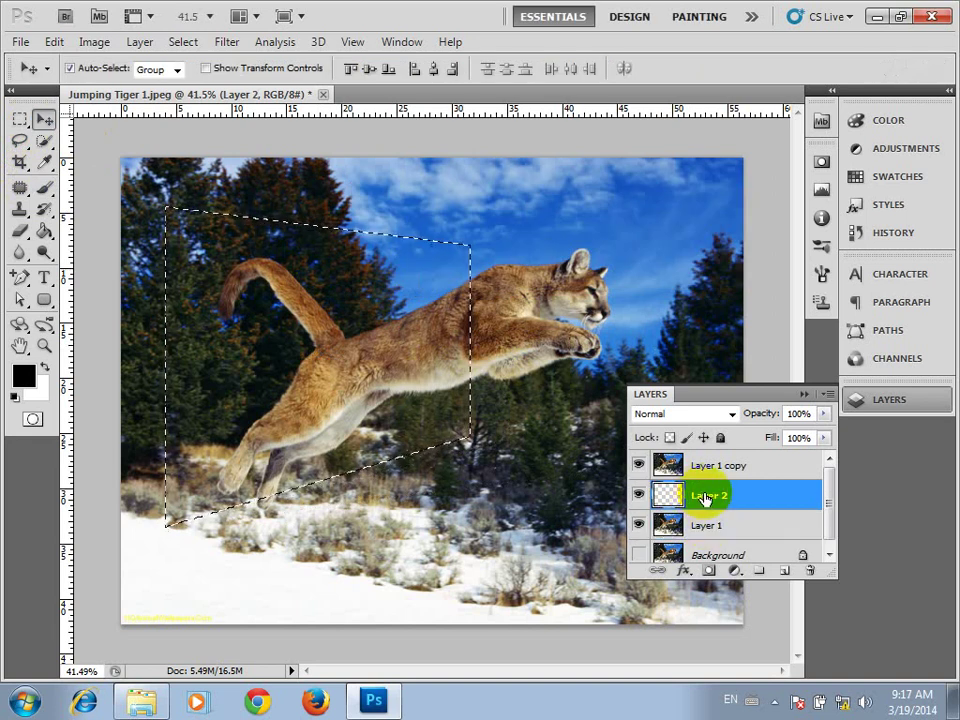
left_click(54, 43)
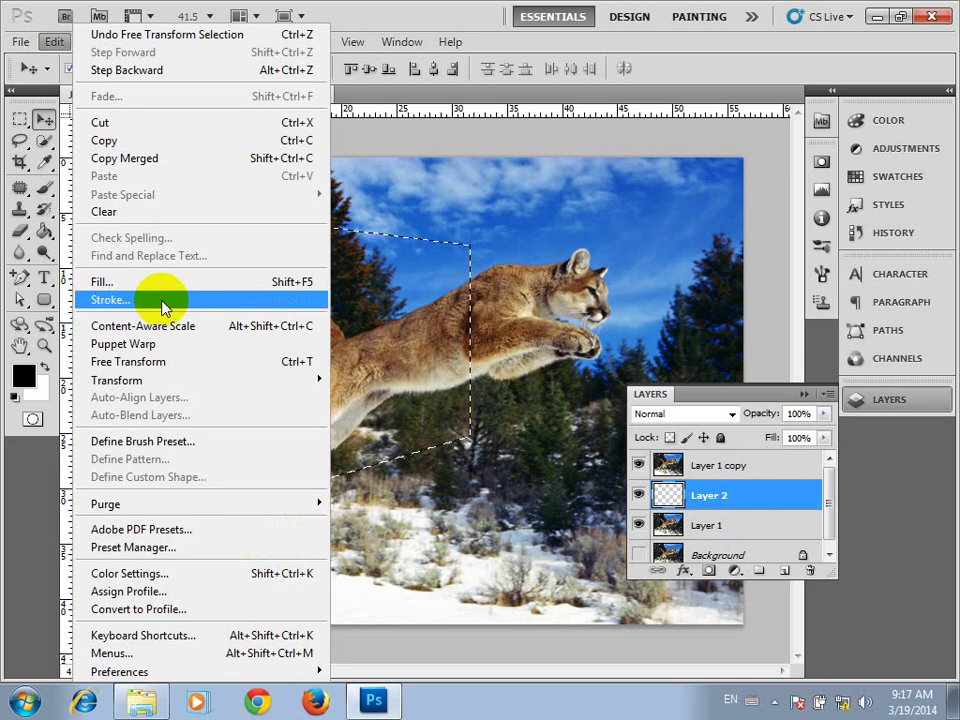
left_click(163, 300)
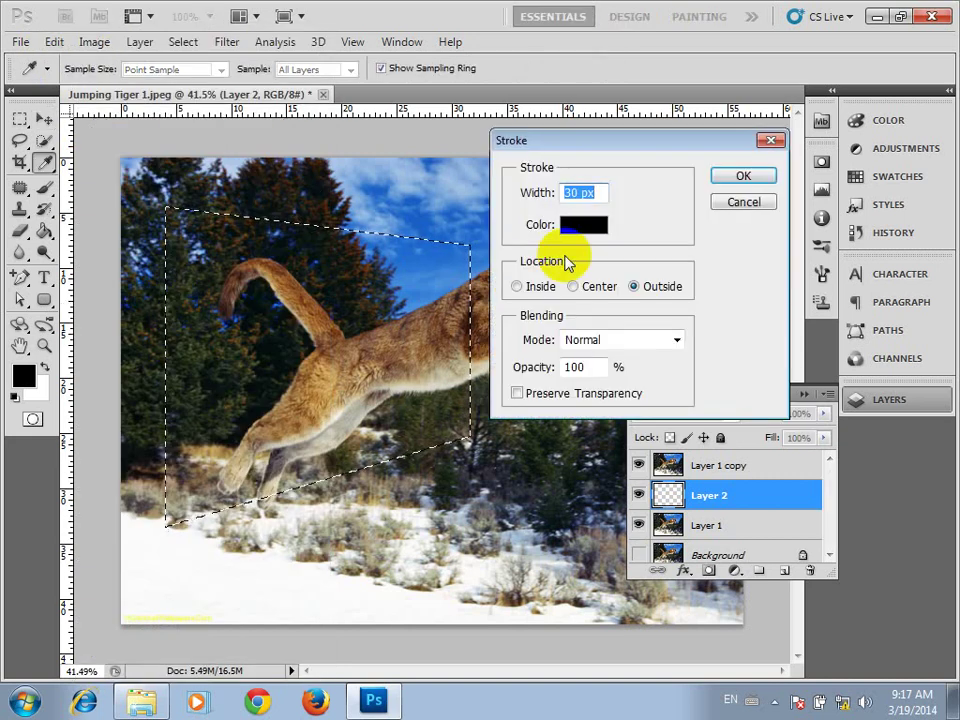
left_click(587, 225)
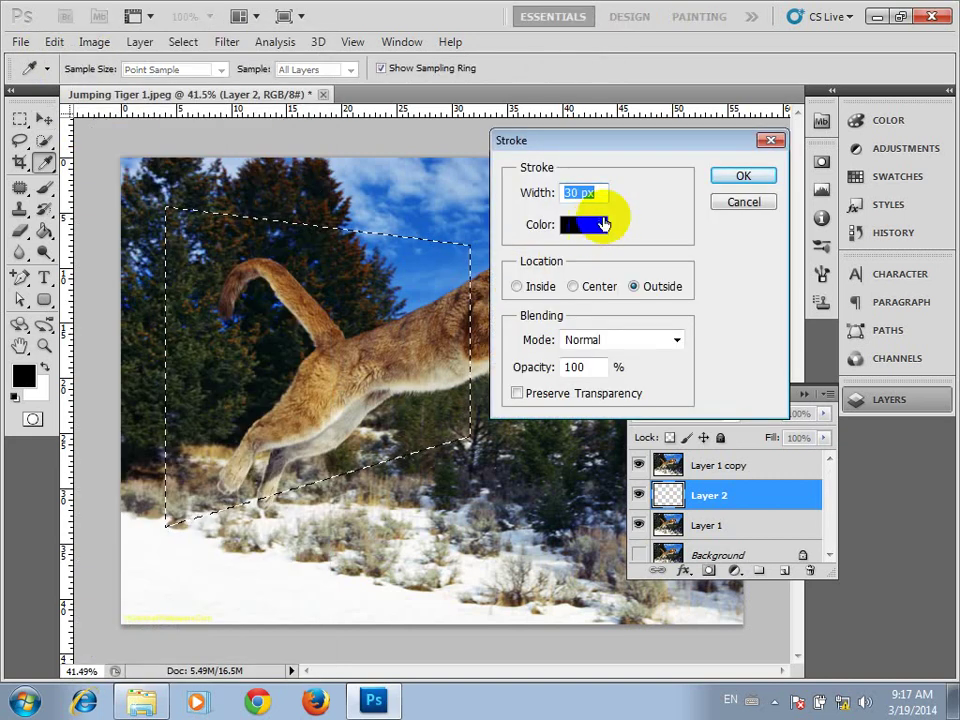
left_click(737, 177)
key("v")
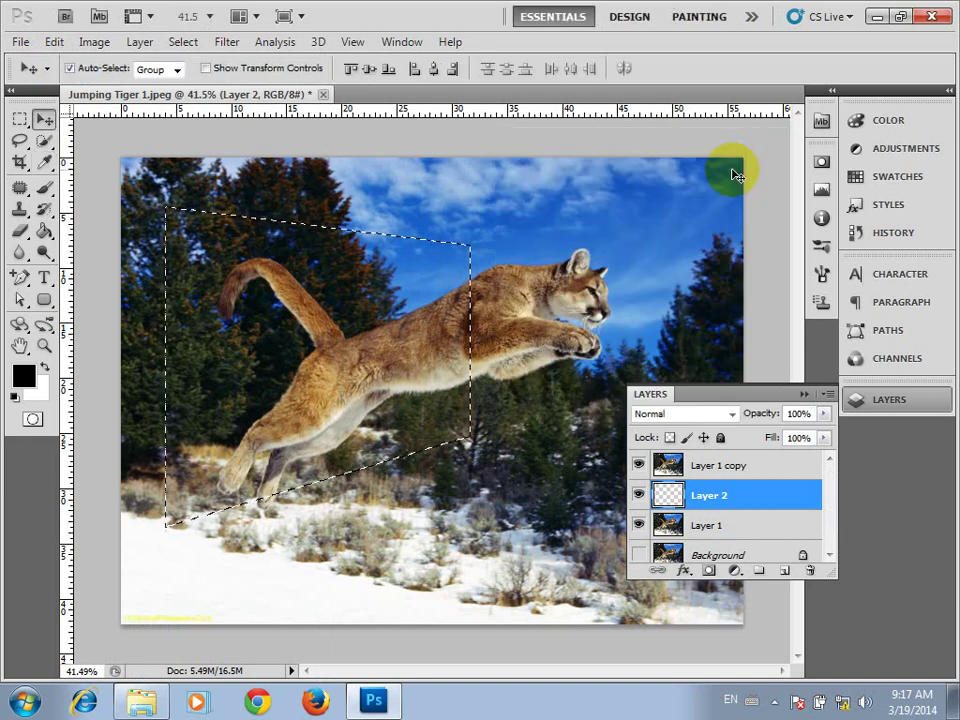
- Hide Layer 1 copy and add a layer mask to Layer 1 from the perspective selection
left_click(639, 466)
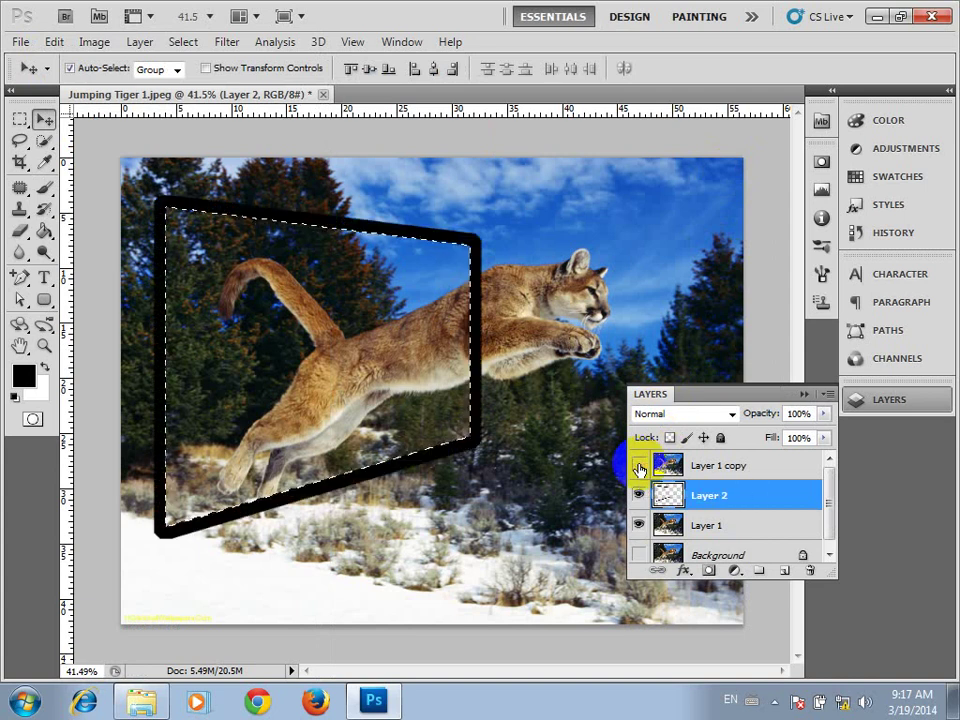
left_click(729, 538)
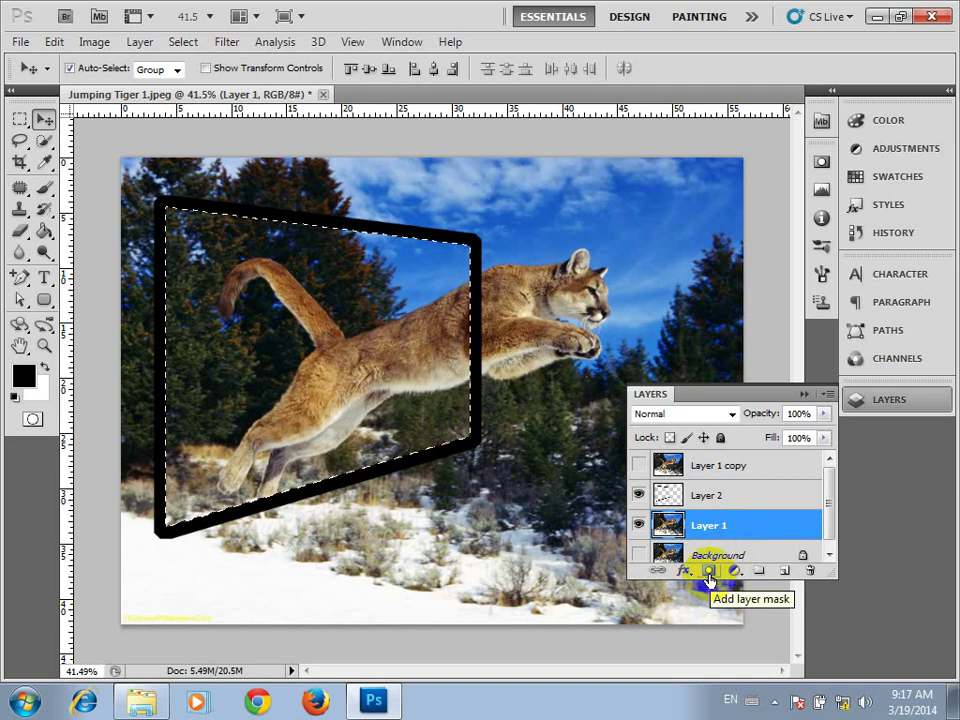
left_click(709, 576)
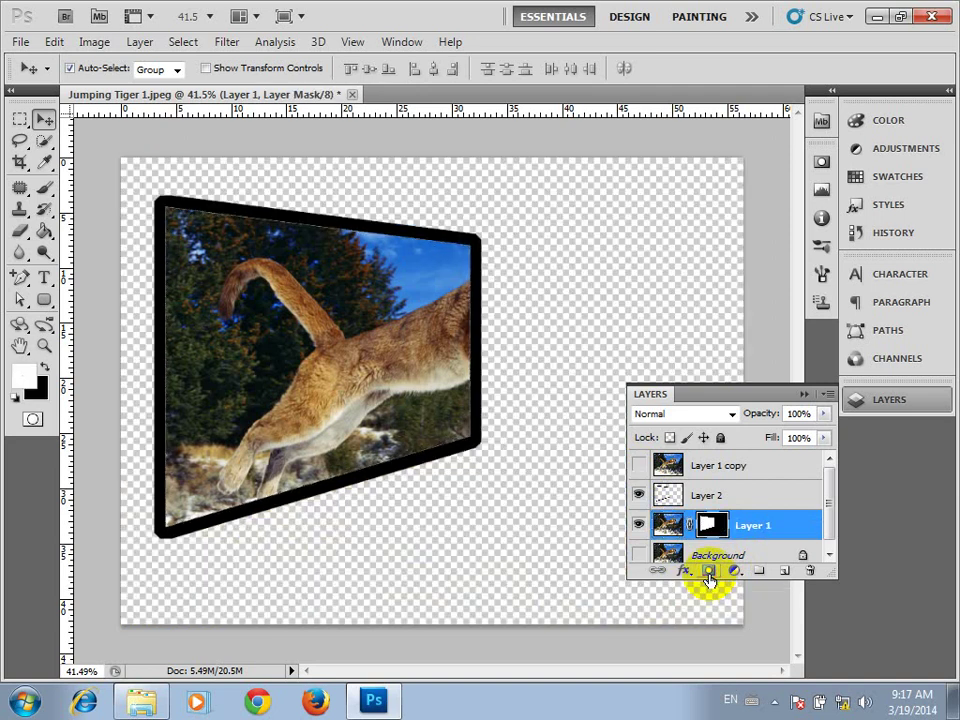
- Make Layer 1 copy the active layer and toggle its visibility to compare it with the framed image beneath
left_click(639, 465)
left_click(716, 468)
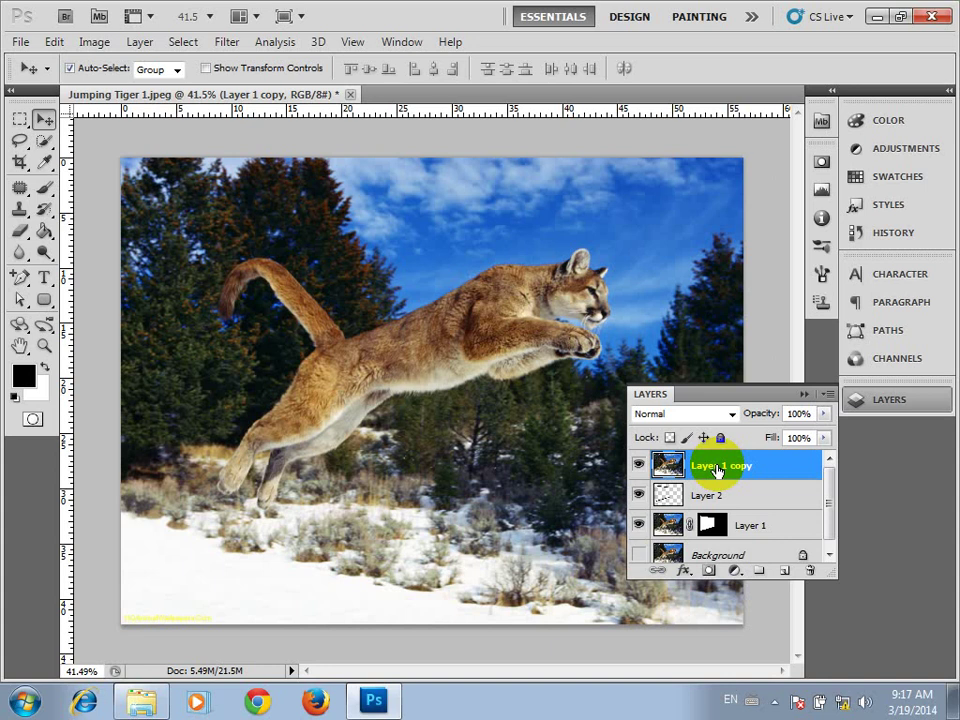
left_click(639, 467)
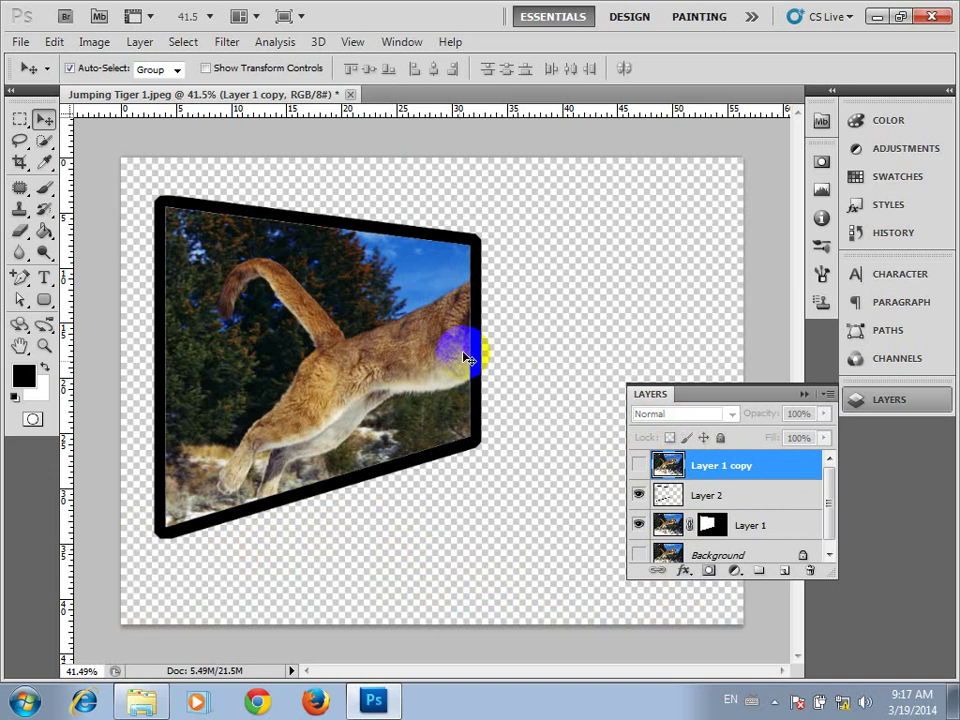
- Show Layer 1 copy and start a Quick Selection over the cat's shoulder and neck with a 70 px brush
left_click(638, 465)
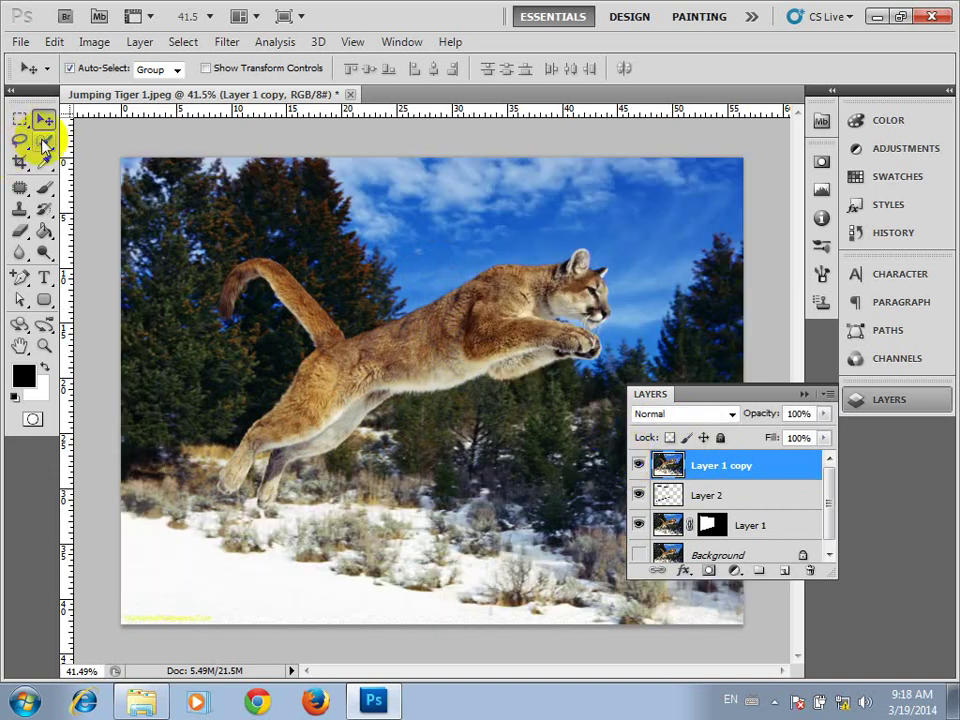
left_click(43, 142)
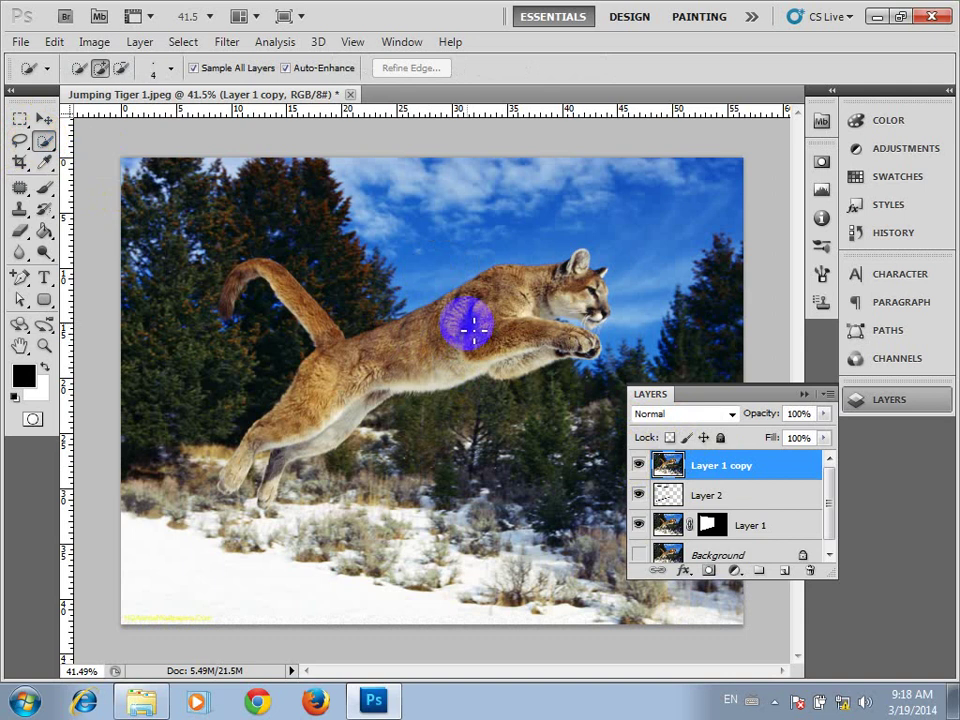
key("bracketright")
key("bracketright")
key("bracketright")
key("bracketright")
mouse_move(467, 325)
left_mouse_down()
mouse_move(446, 330)
mouse_move(514, 279)
mouse_move(540, 285)
left_mouse_up()
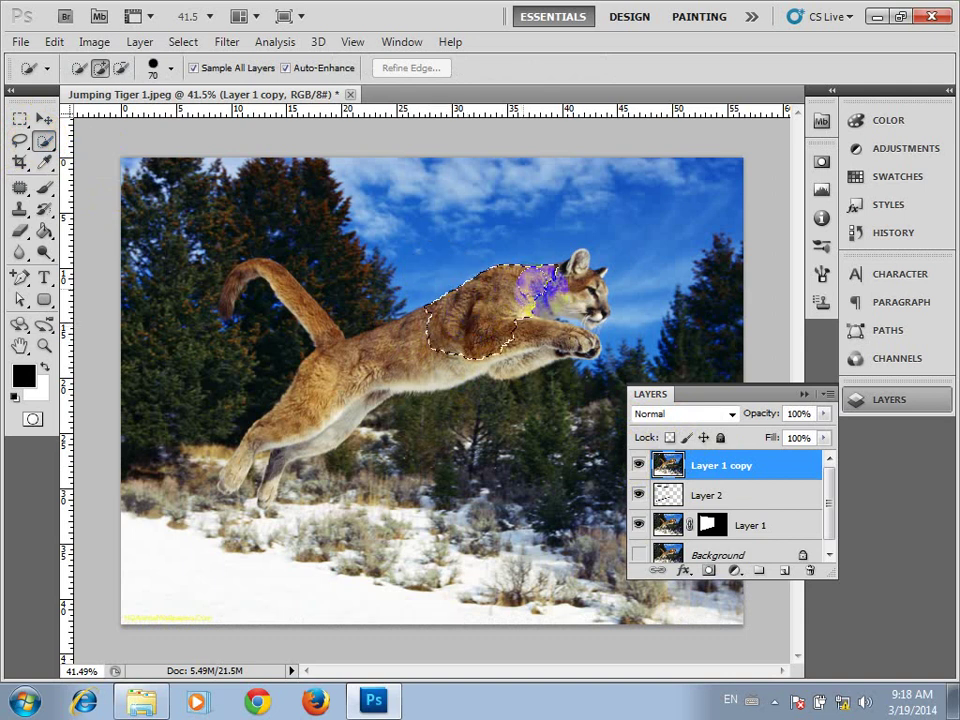
- Extend the selection over the cat's chest, head, ears and front paws, following their outline against the sky and trees
scroll(540, 285, "up", 4)
left_click(324, 485)
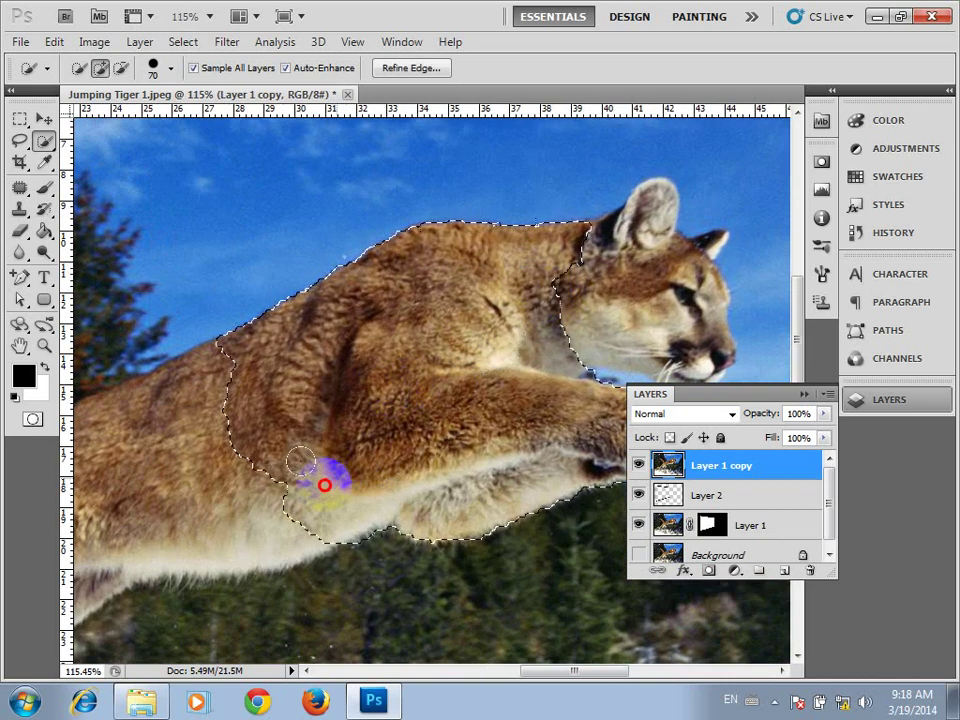
left_click_drag(324, 485, 302, 489)
left_click(610, 268)
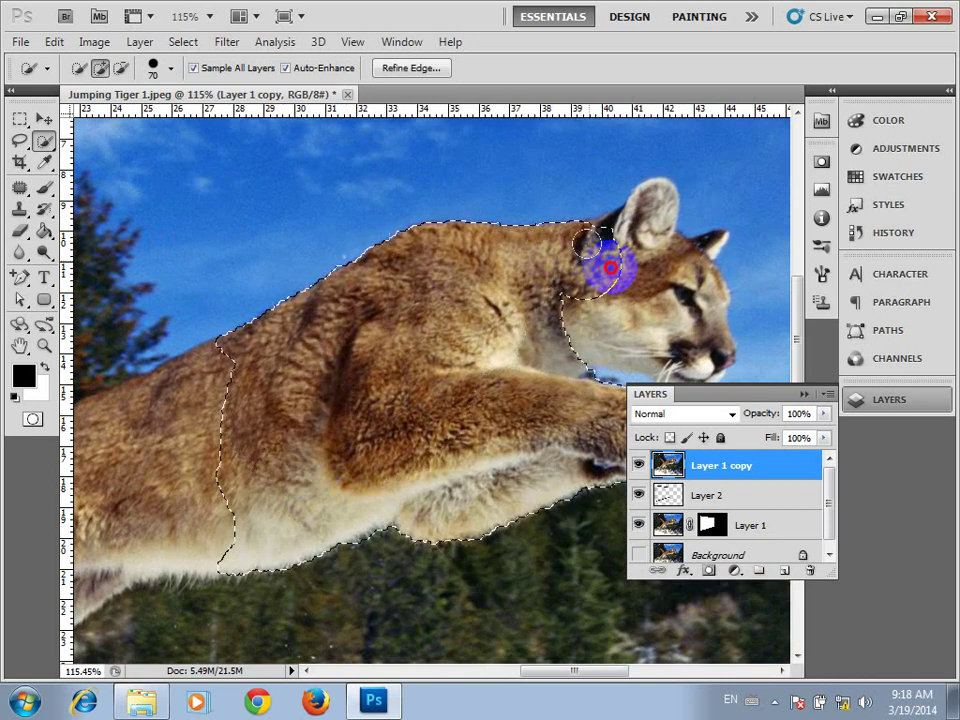
mouse_move(615, 268)
left_mouse_down()
mouse_move(668, 272)
mouse_move(694, 326)
mouse_move(651, 302)
mouse_move(564, 280)
mouse_move(357, 266)
mouse_move(479, 352)
left_mouse_up()
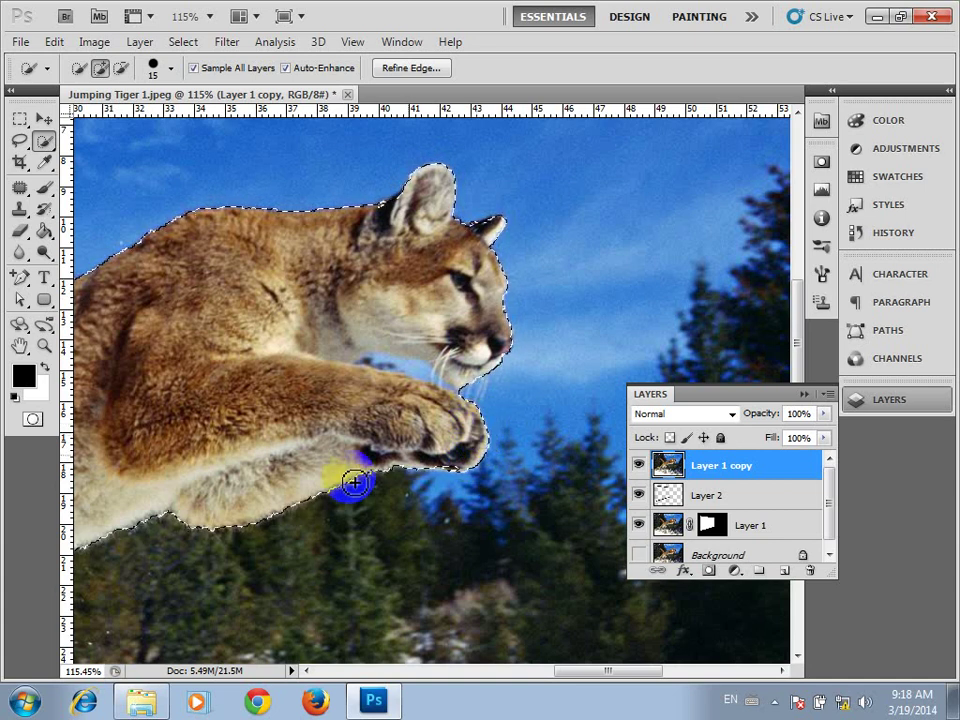
- Subtract the blue sky gap between the cat's chin and foreleg from the selection with a 2 px Quick Selection brush
scroll(355, 484, "down", 1)
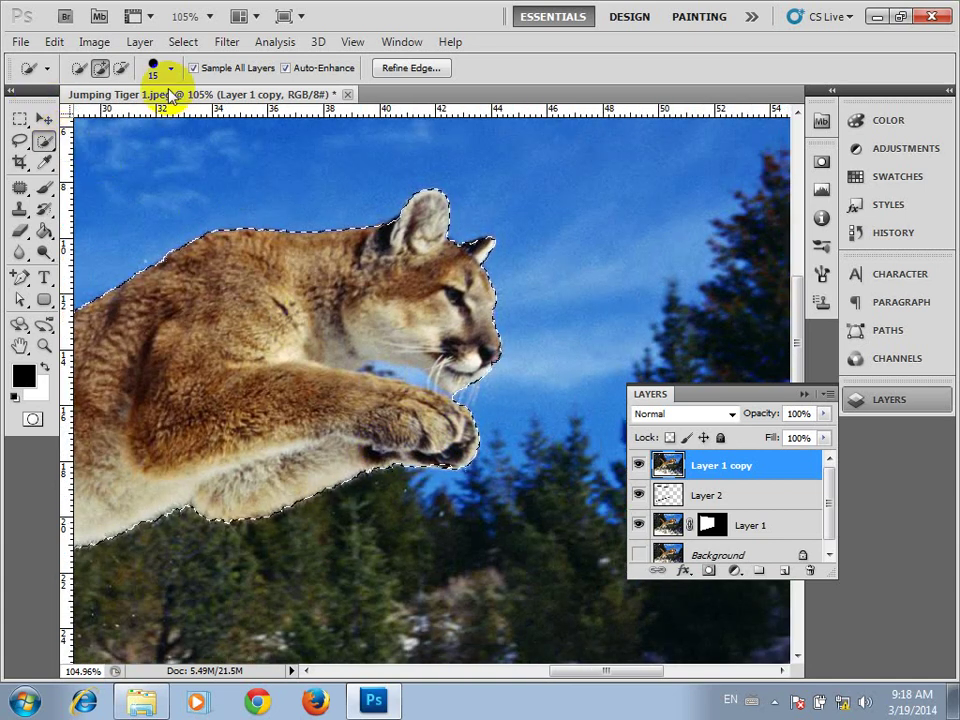
left_click(121, 68)
scroll(375, 392, "up", 4)
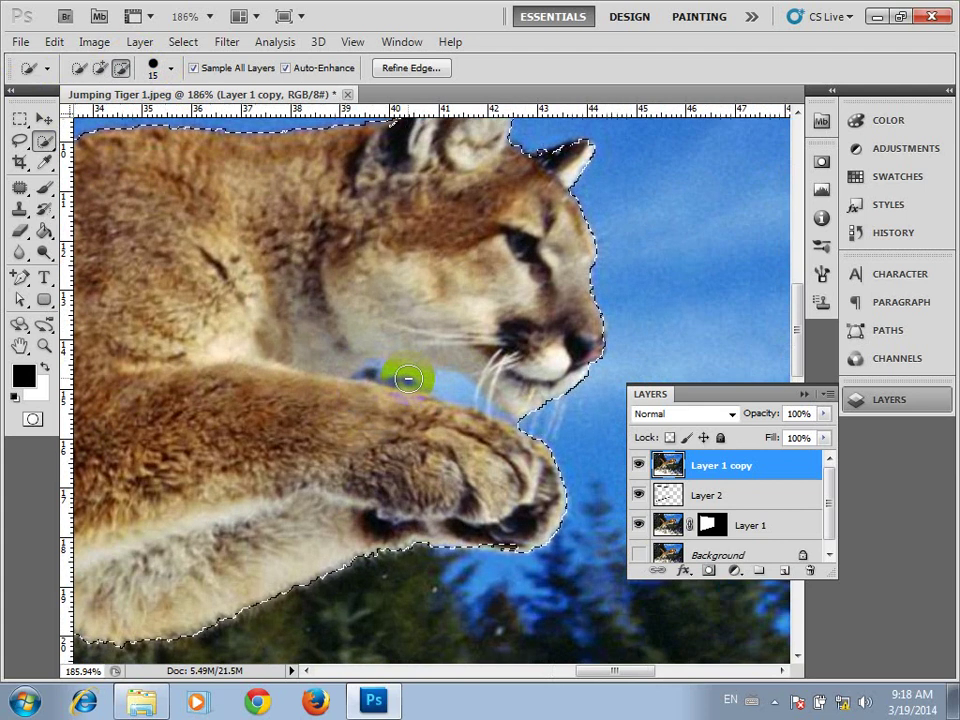
key("bracketleft")
key("bracketleft")
key("bracketleft")
key("bracketleft")
key("bracketleft")
key("bracketleft")
key("bracketleft")
key("bracketleft")
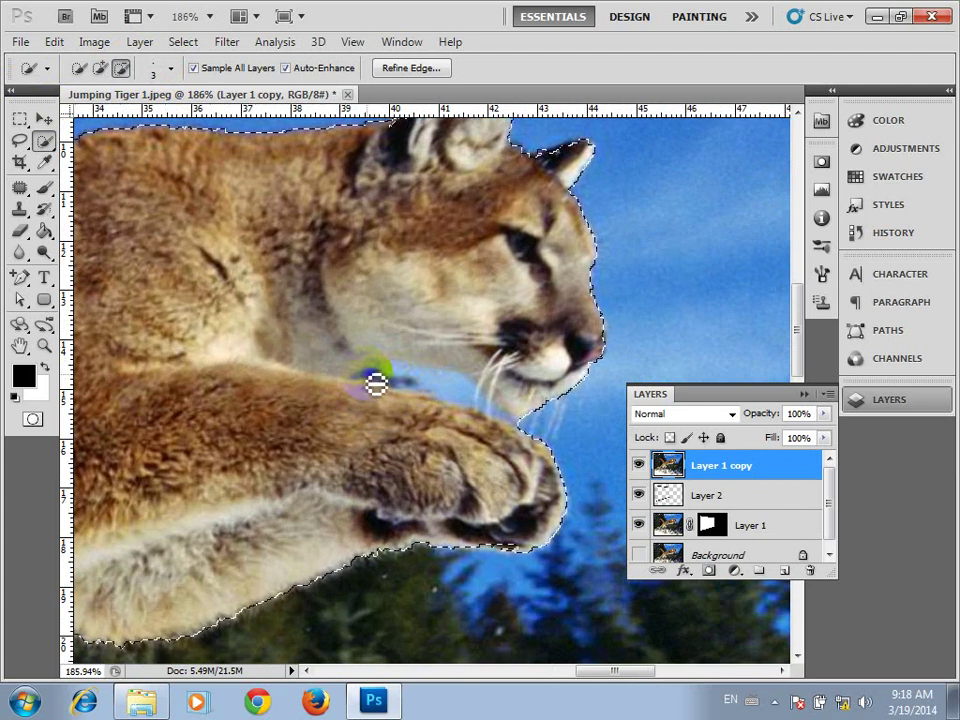
key("bracketleft")
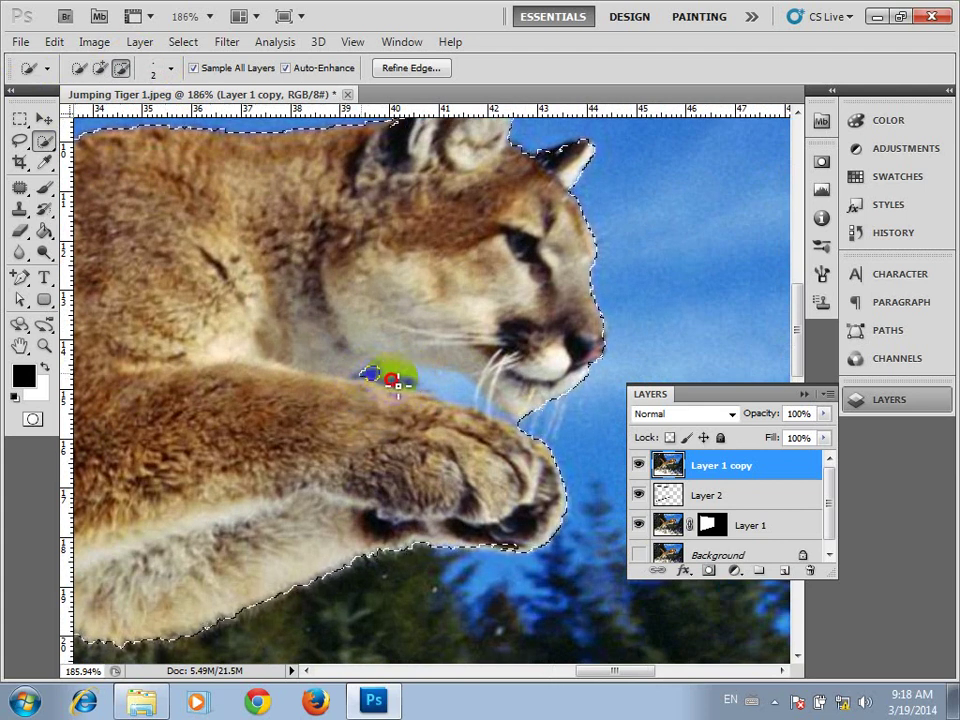
mouse_move(395, 383)
left_mouse_down()
mouse_move(474, 407)
mouse_move(381, 369)
mouse_move(504, 424)
mouse_move(492, 409)
mouse_move(525, 434)
mouse_move(520, 427)
mouse_move(564, 431)
mouse_move(492, 385)
mouse_move(364, 385)
mouse_move(455, 380)
mouse_move(522, 343)
left_mouse_up()
key("ctrl+0")
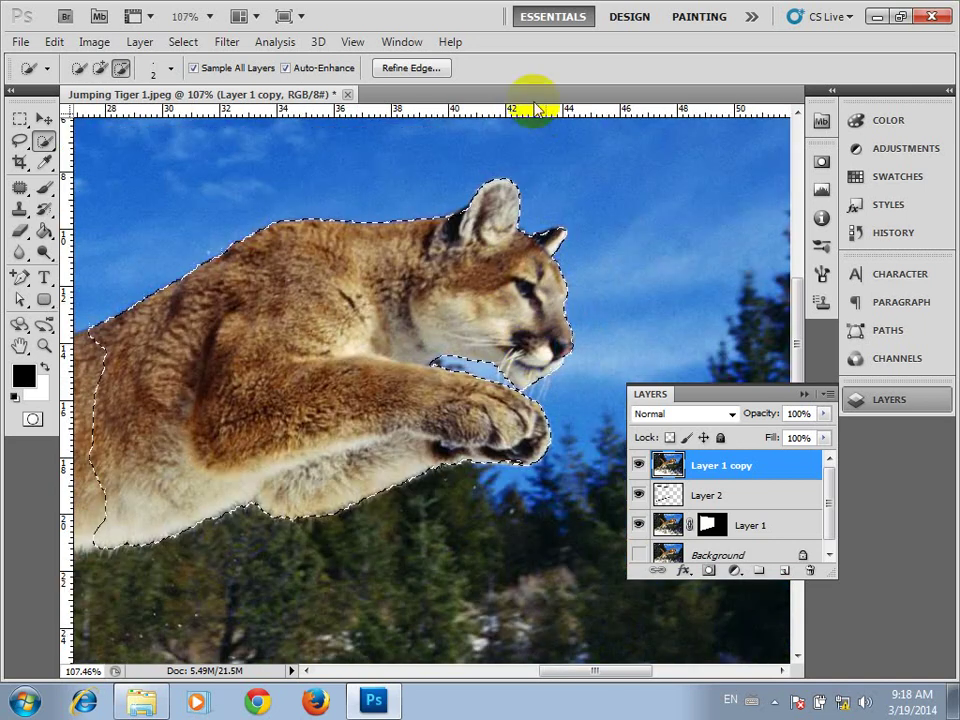
- Feather the cat selection slightly with Refine Edge, output to Selection, and add it as a layer mask on Layer 1 copy
left_click(425, 68)
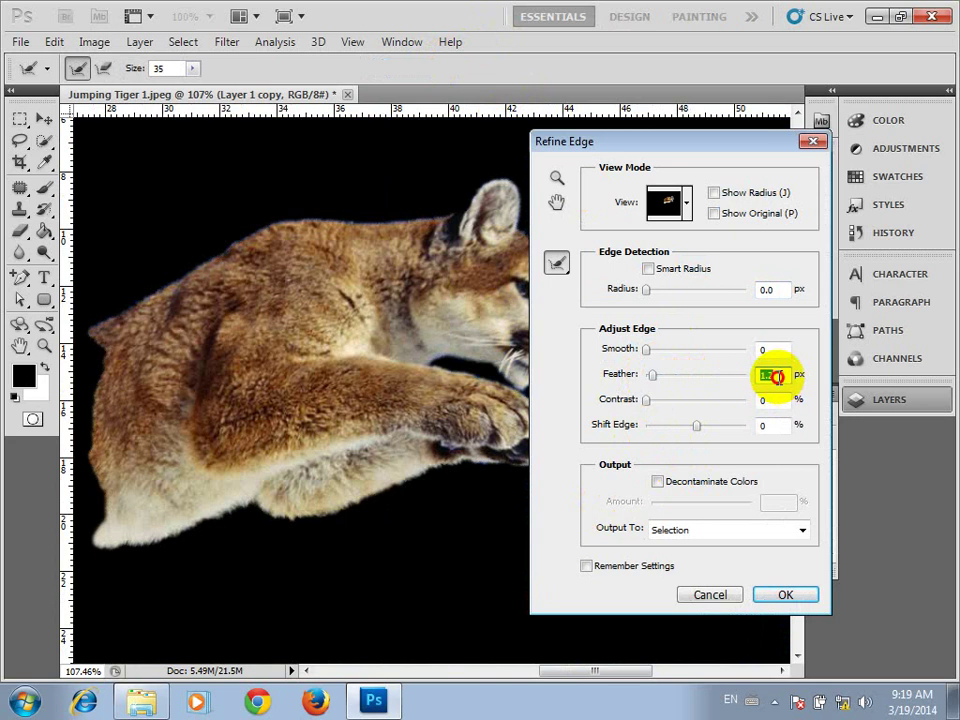
left_click(788, 597)
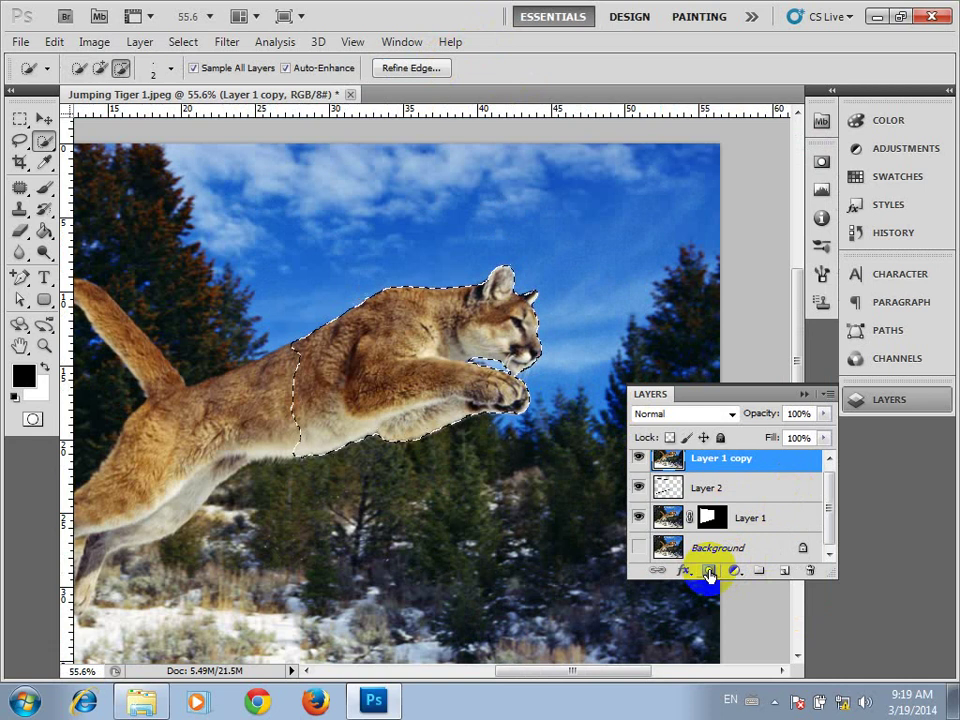
key("ctrl+0")
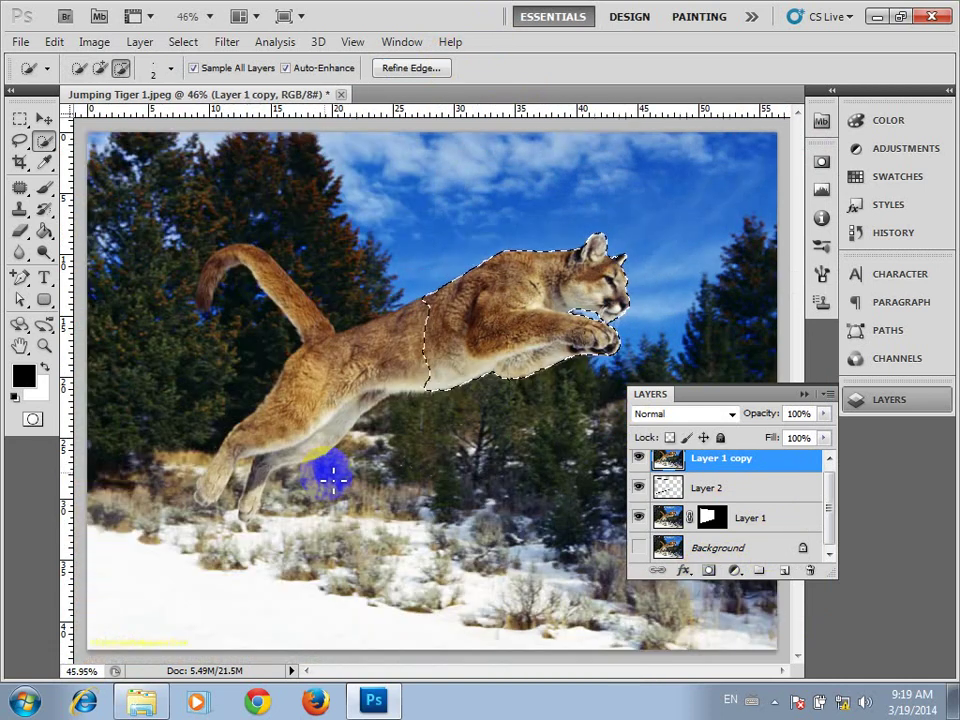
left_click(708, 573)
scroll(386, 364, "down", 3)
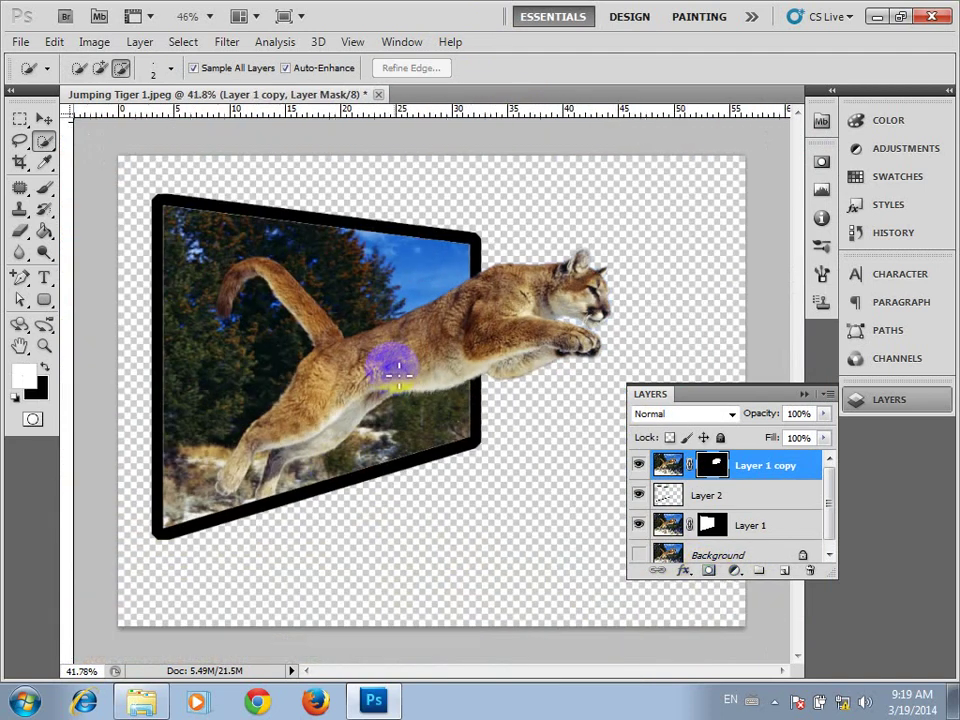